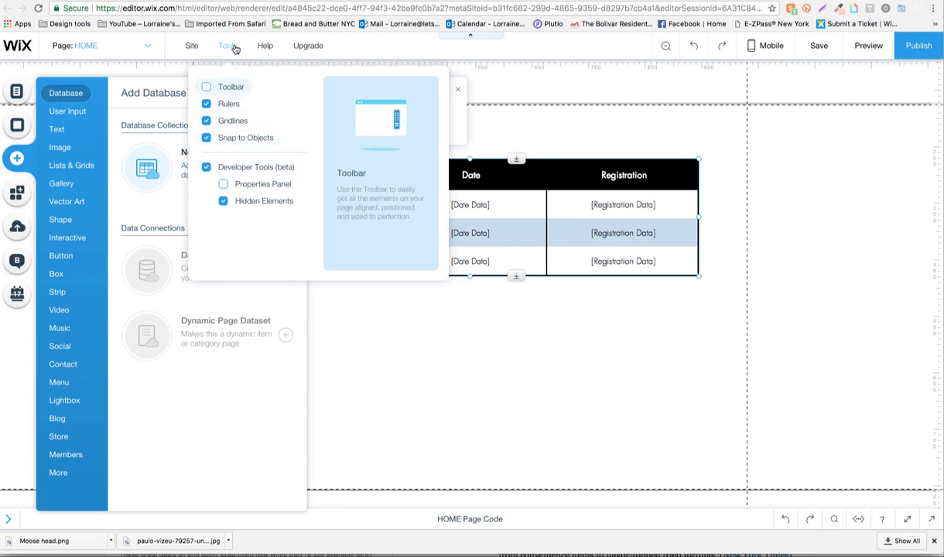
Look at the table designs available among the user input elements, and select the existing table on the page
{"action": "left_click", "coordinate": [321, 304]}
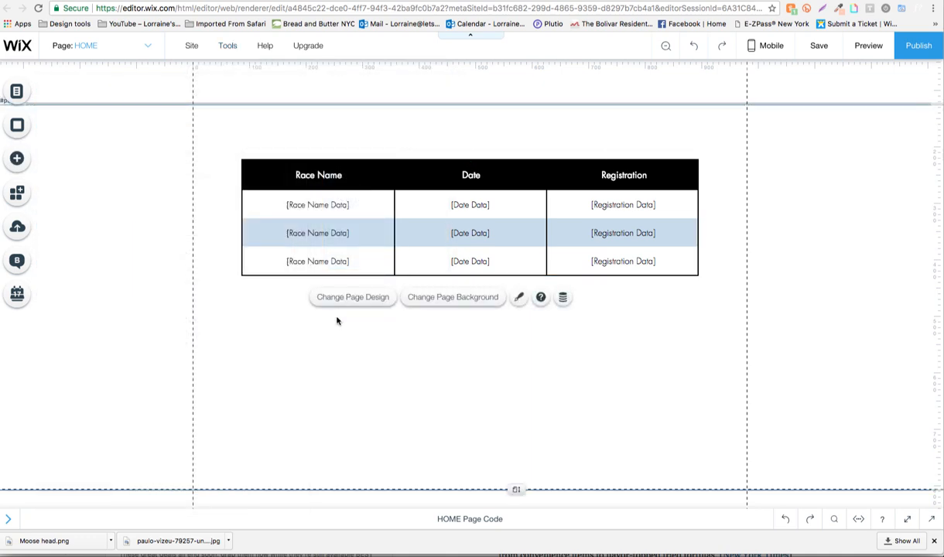
{"action": "left_click", "coordinate": [21, 159]}
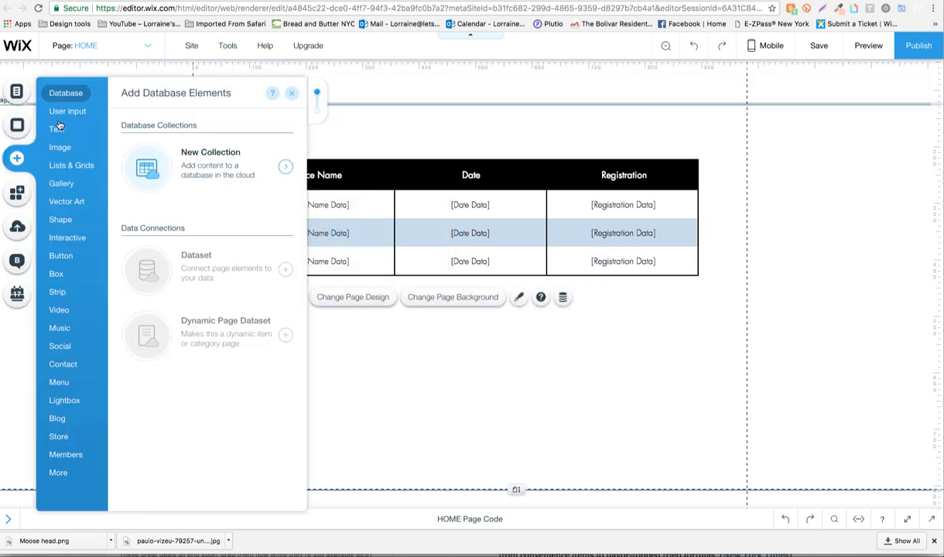
{"action": "mouse_move", "coordinate": [74, 116]}
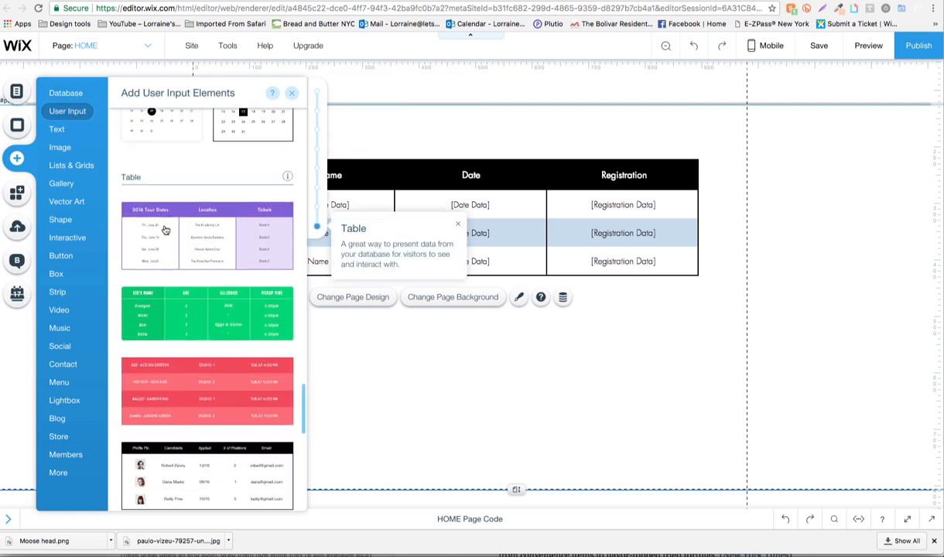
{"action": "left_click", "coordinate": [561, 386]}
{"action": "left_click", "coordinate": [421, 177]}
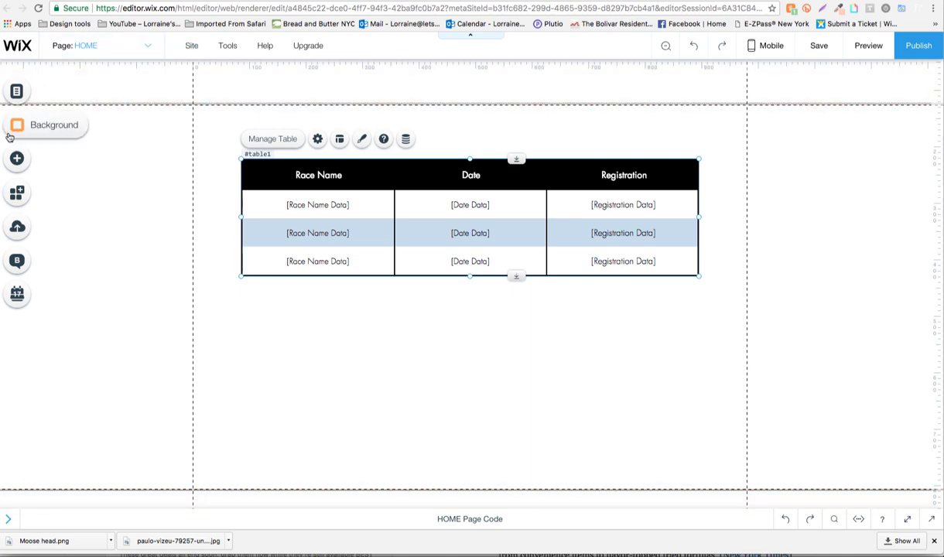
Start a new database collection and name it Races
{"action": "left_click", "coordinate": [21, 159]}
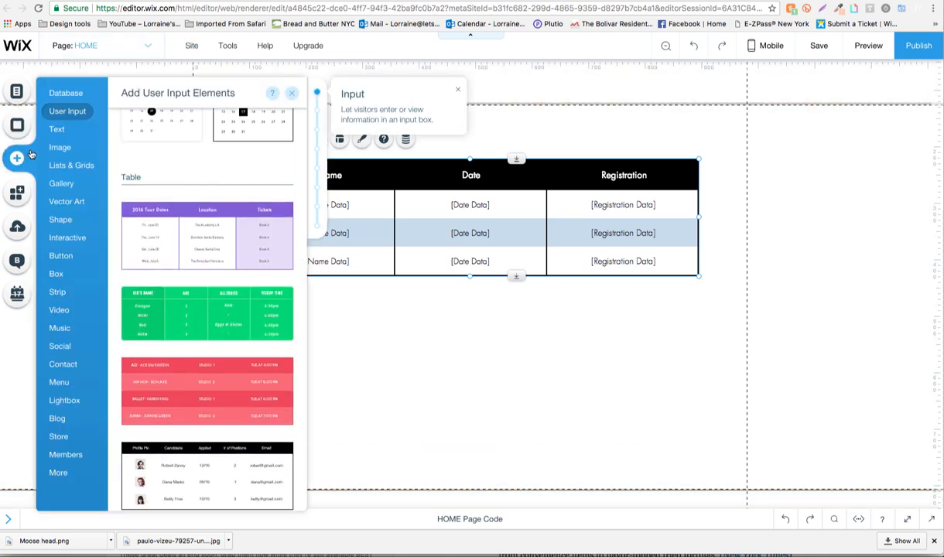
{"action": "left_click", "coordinate": [64, 93]}
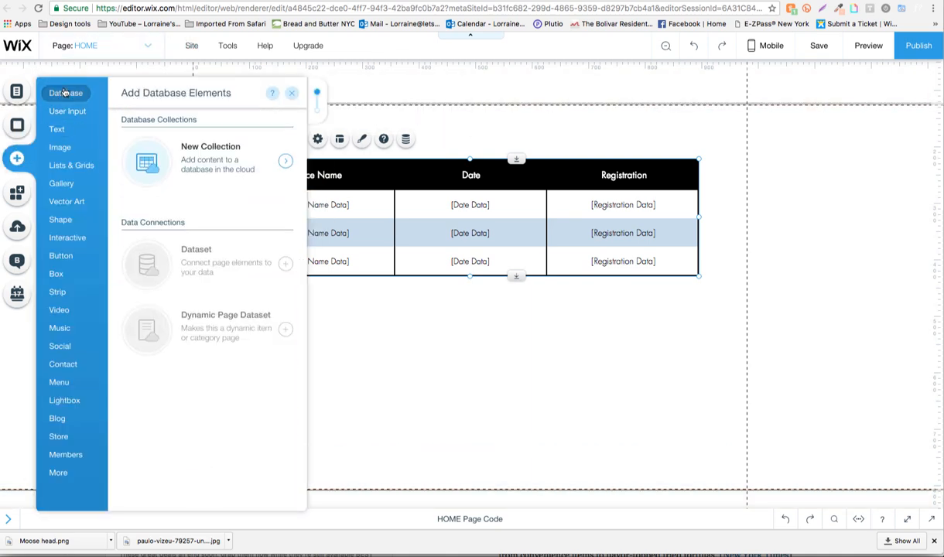
{"action": "left_click", "coordinate": [203, 174]}
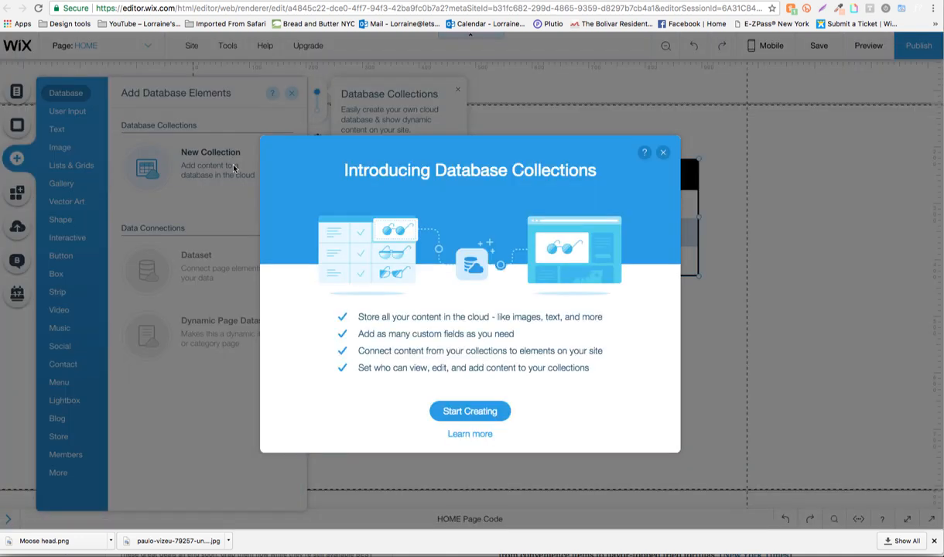
{"action": "left_click", "coordinate": [469, 392]}
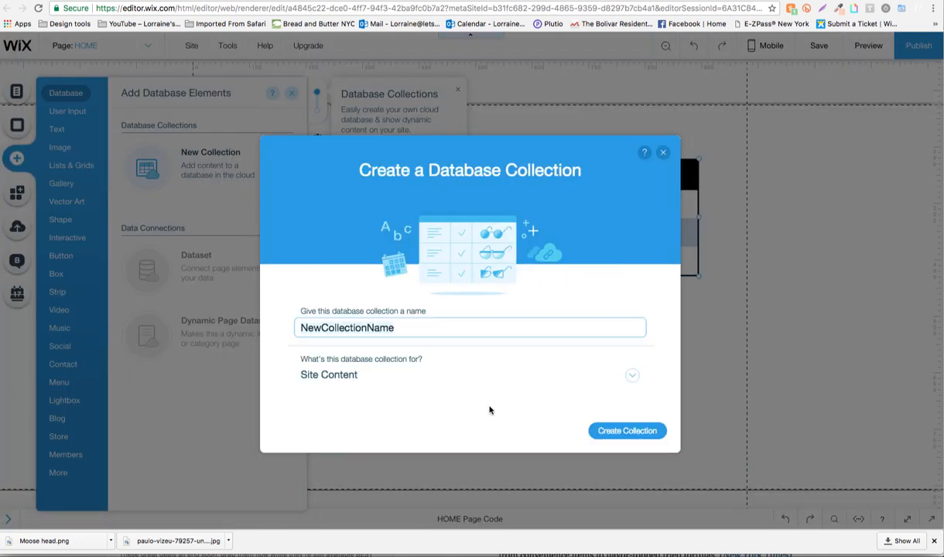
{"action": "double_click", "coordinate": [422, 327]}
{"action": "type", "text": "Races"}
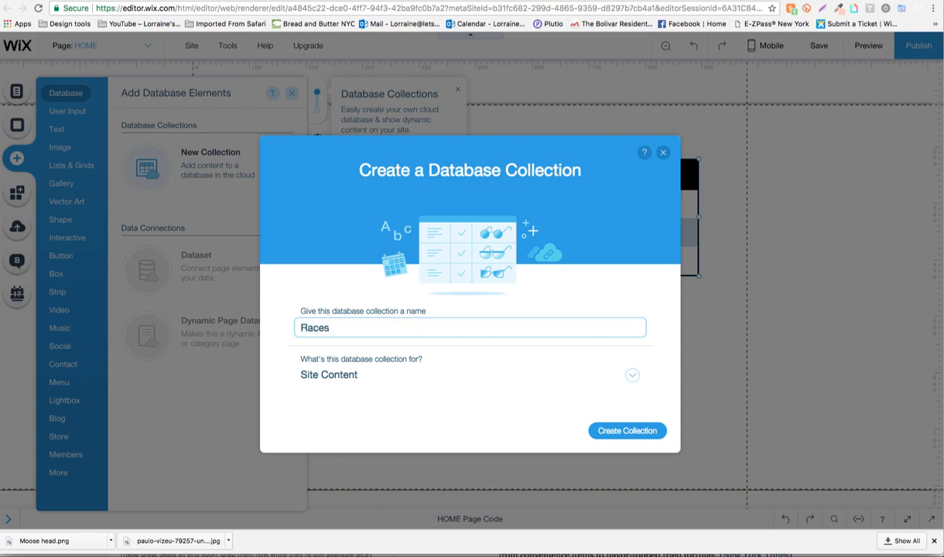
Review the permission options, choose Site Content as the collection's purpose, and create the collection
{"action": "left_click", "coordinate": [361, 375]}
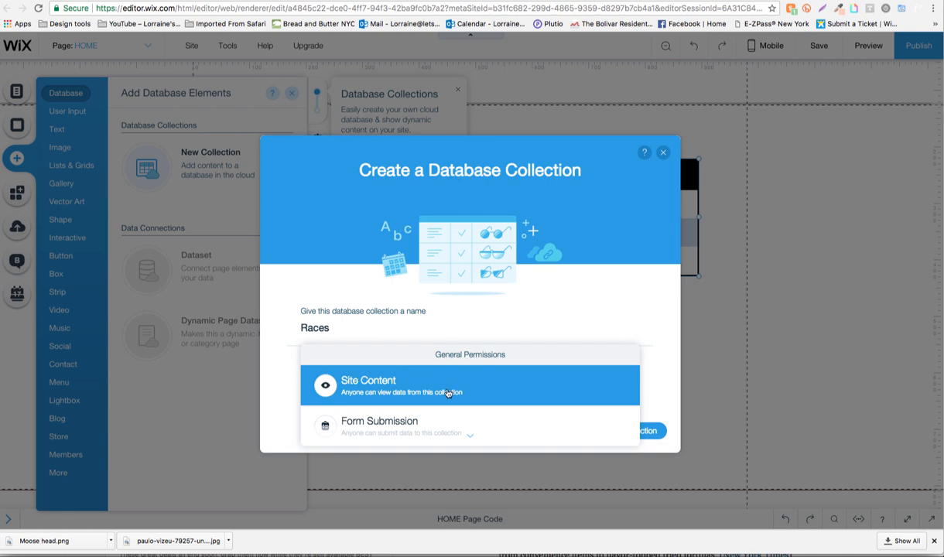
{"action": "scroll", "coordinate": [448, 394], "scroll_direction": "down", "scroll_amount": 2}
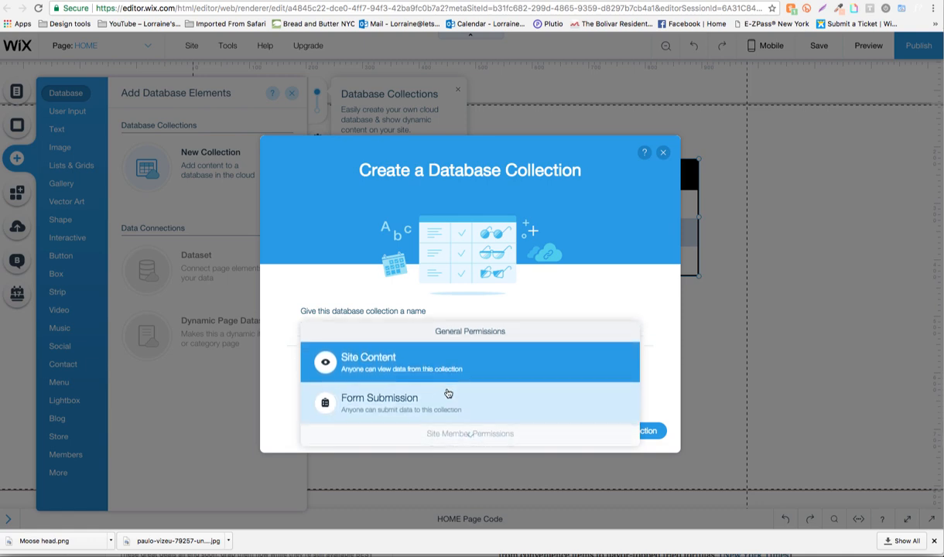
{"action": "scroll", "coordinate": [447, 394], "scroll_direction": "down", "scroll_amount": 3}
{"action": "scroll", "coordinate": [448, 394], "scroll_direction": "down", "scroll_amount": 3}
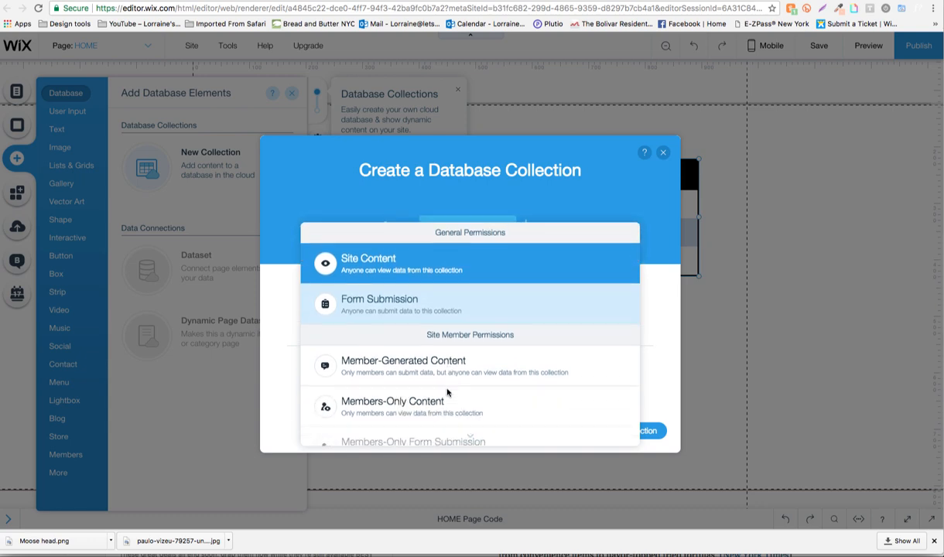
{"action": "left_click", "coordinate": [451, 261]}
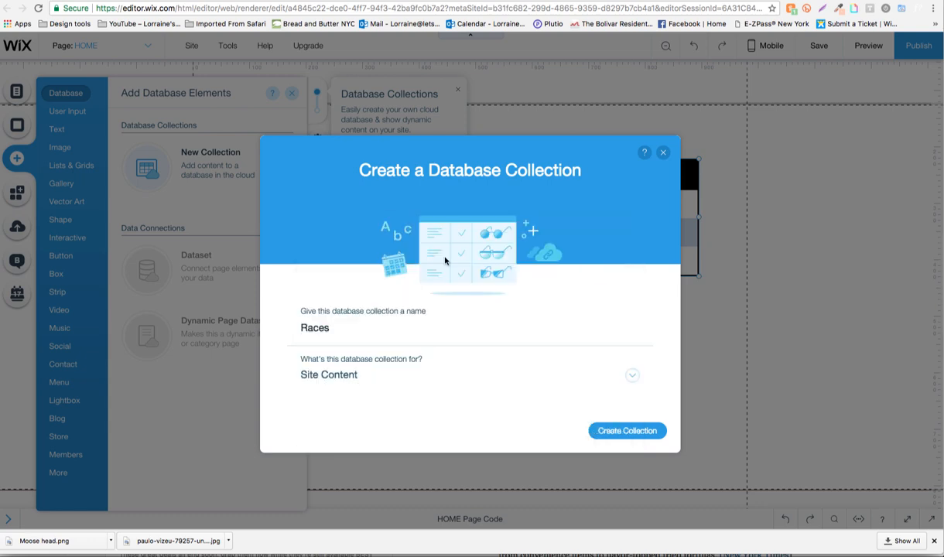
{"action": "left_click", "coordinate": [625, 432]}
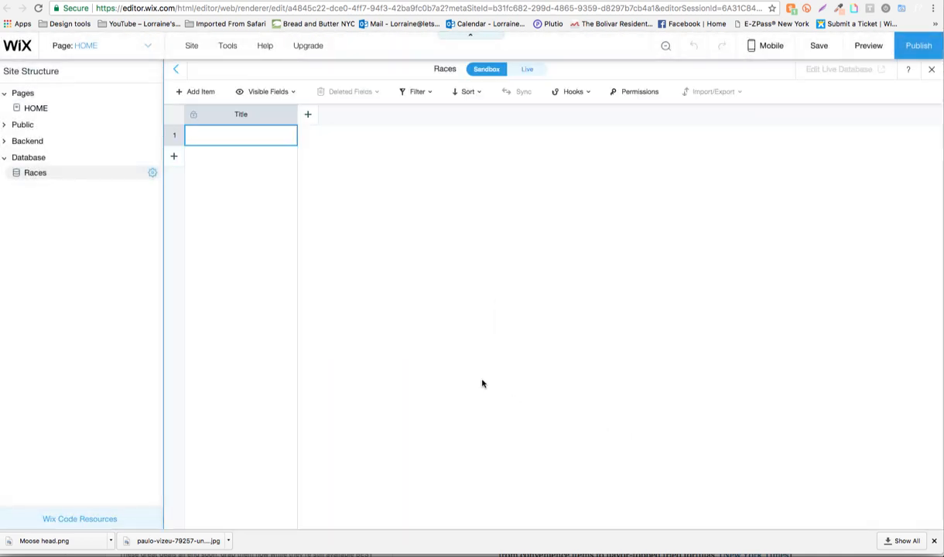
Add a Text field named Race Name to the Races collection and widen its column
{"action": "left_click", "coordinate": [309, 115]}
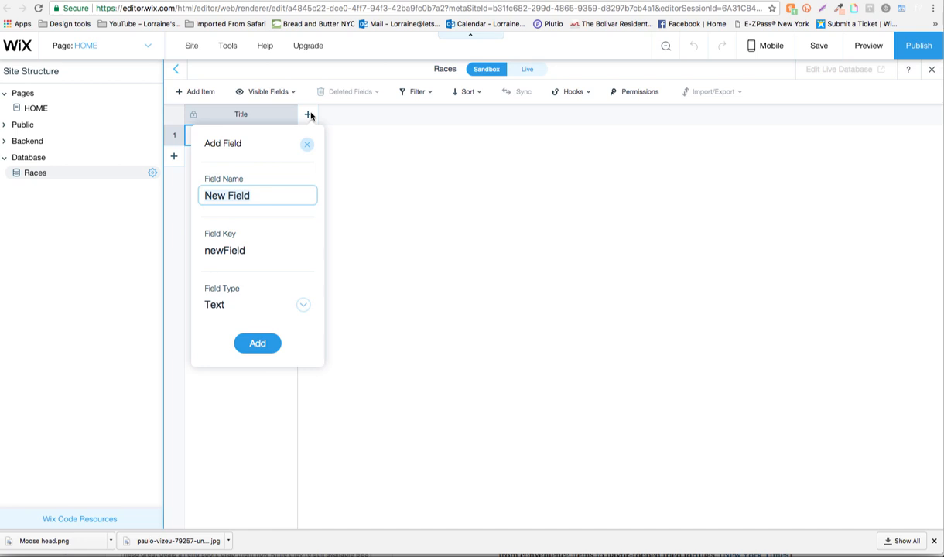
{"action": "type", "text": "Ra"}
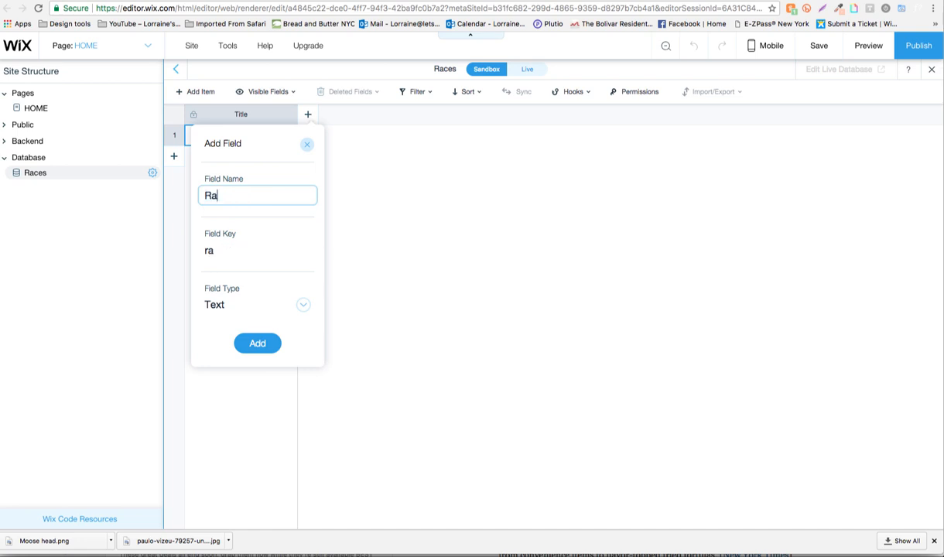
{"action": "type", "text": "ce  Name"}
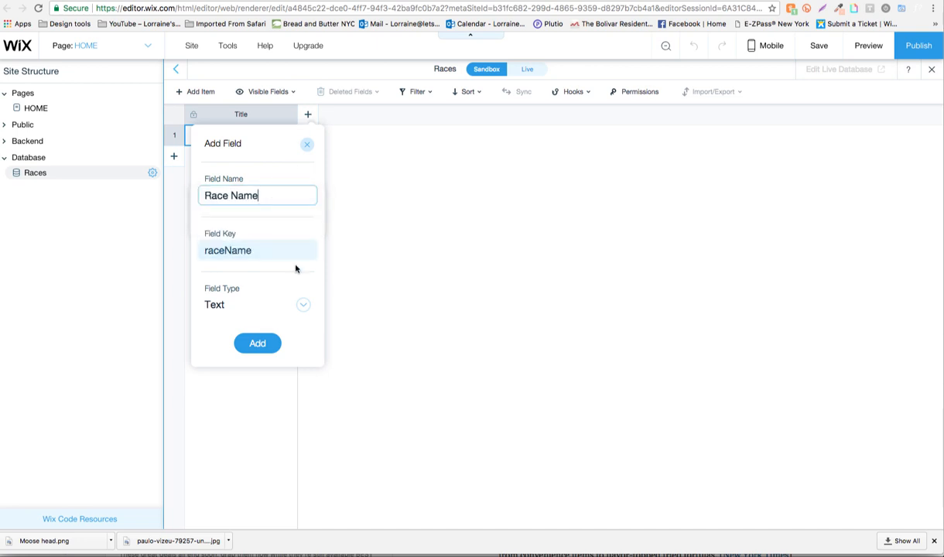
{"action": "left_click", "coordinate": [302, 307]}
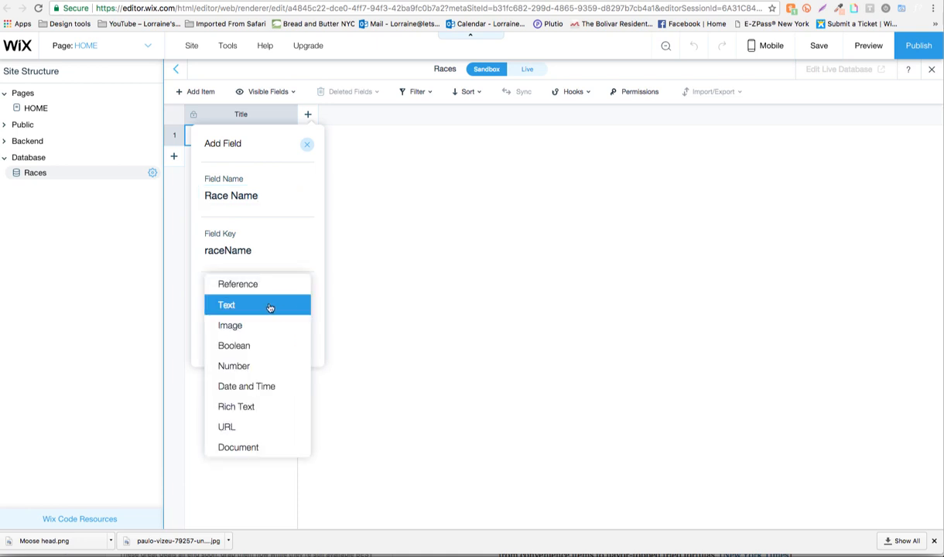
{"action": "left_click", "coordinate": [270, 306]}
{"action": "left_click", "coordinate": [255, 345]}
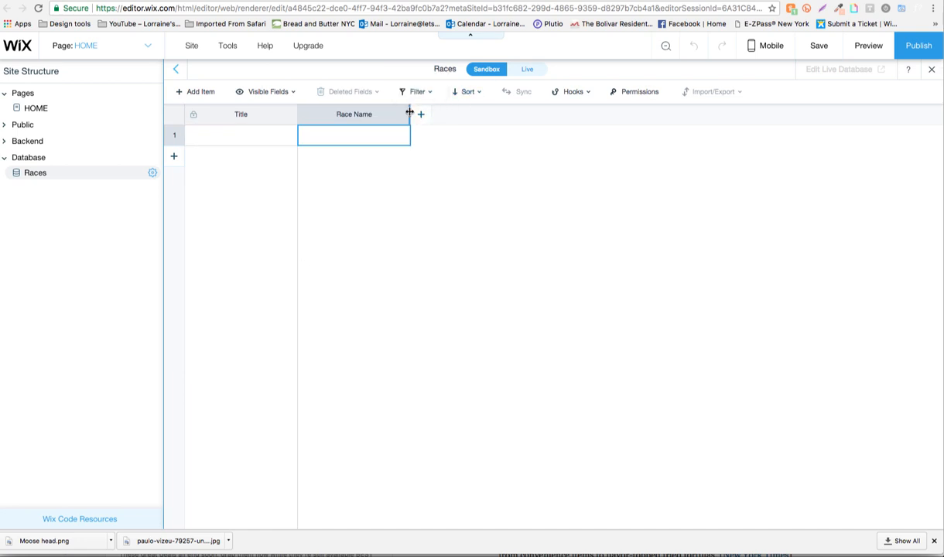
{"action": "left_click_drag", "start_coordinate": [410, 113], "coordinate": [457, 115]}
Add a field named Date with the field type Date and Time
{"action": "left_click", "coordinate": [468, 114]}
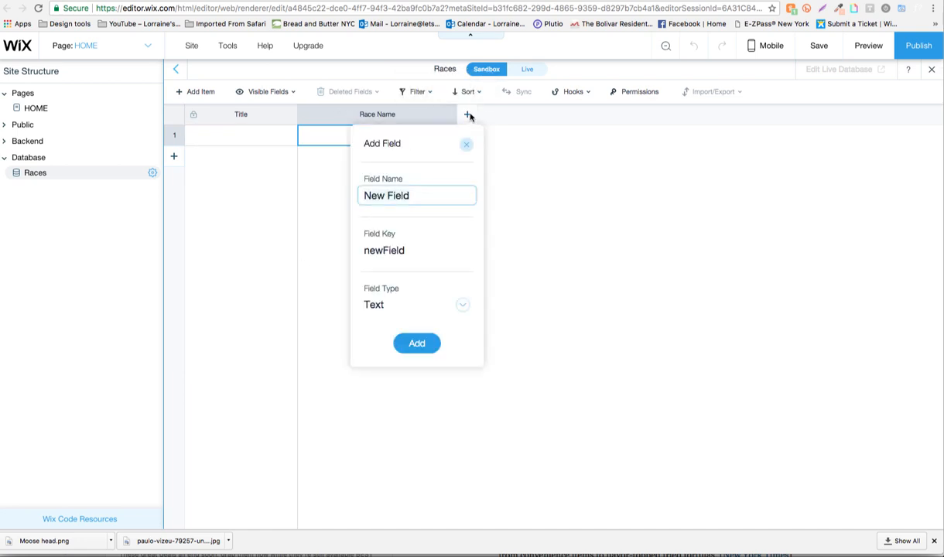
{"action": "type", "text": "Date"}
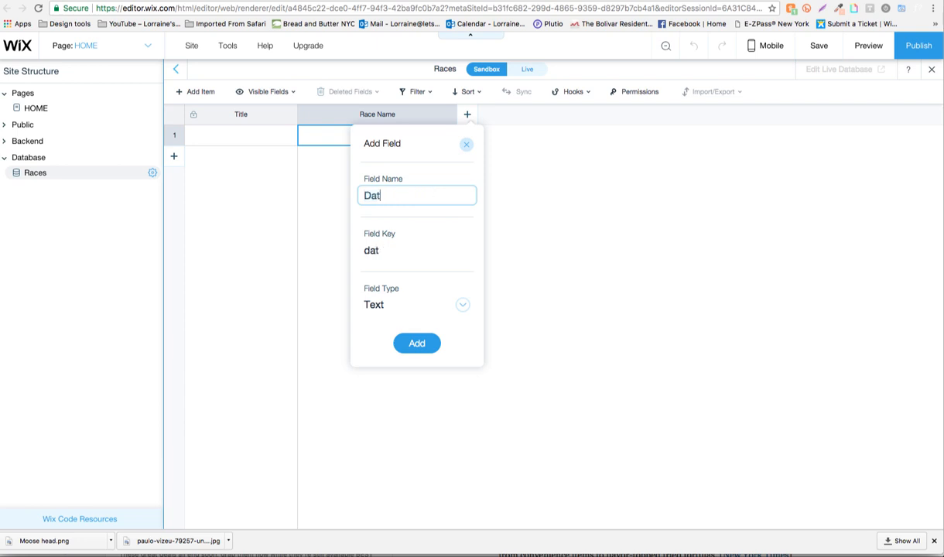
{"action": "left_click", "coordinate": [417, 311]}
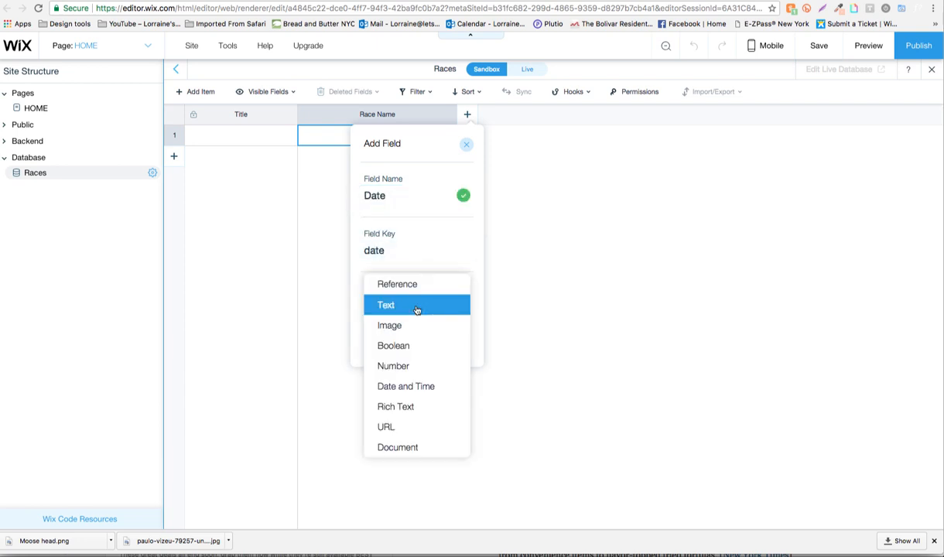
{"action": "left_click", "coordinate": [419, 387]}
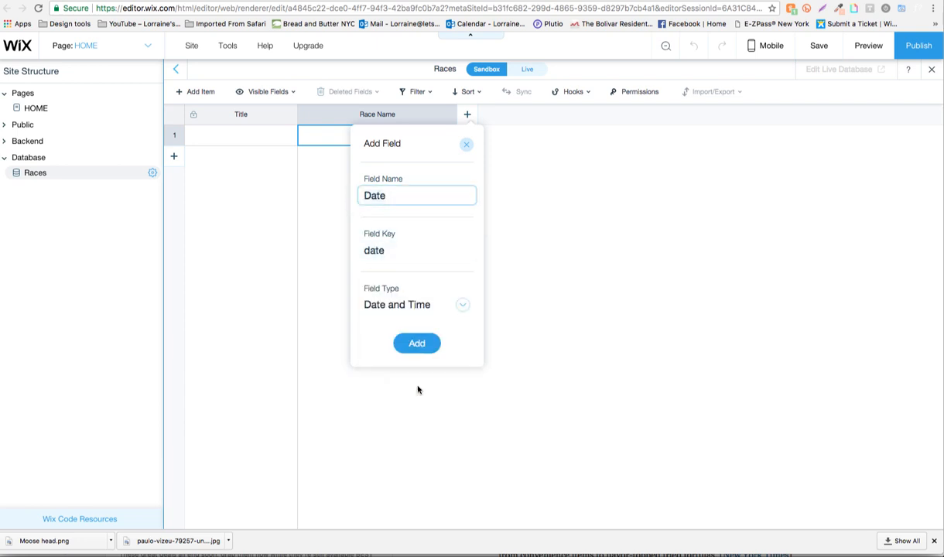
{"action": "left_click", "coordinate": [422, 345]}
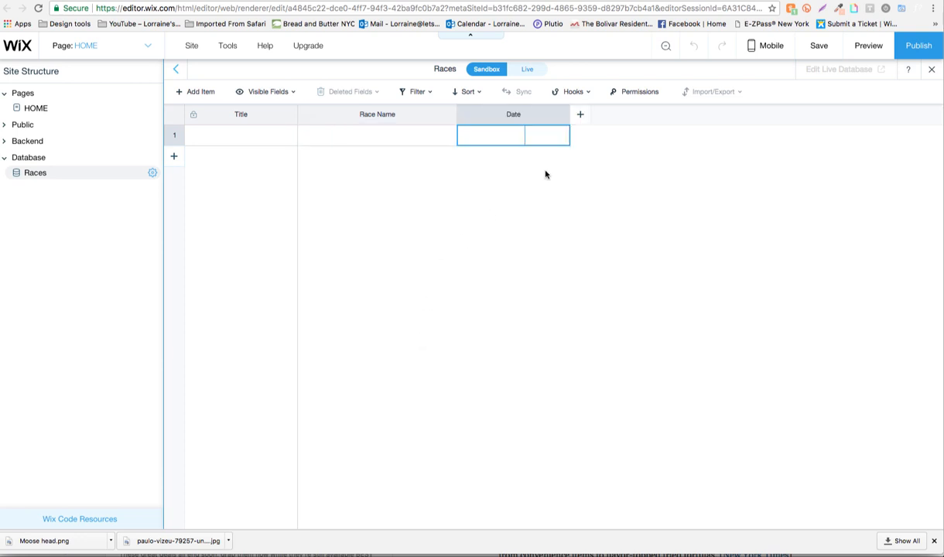
Add a field named Date Text with the field type Text
{"action": "left_click", "coordinate": [582, 116]}
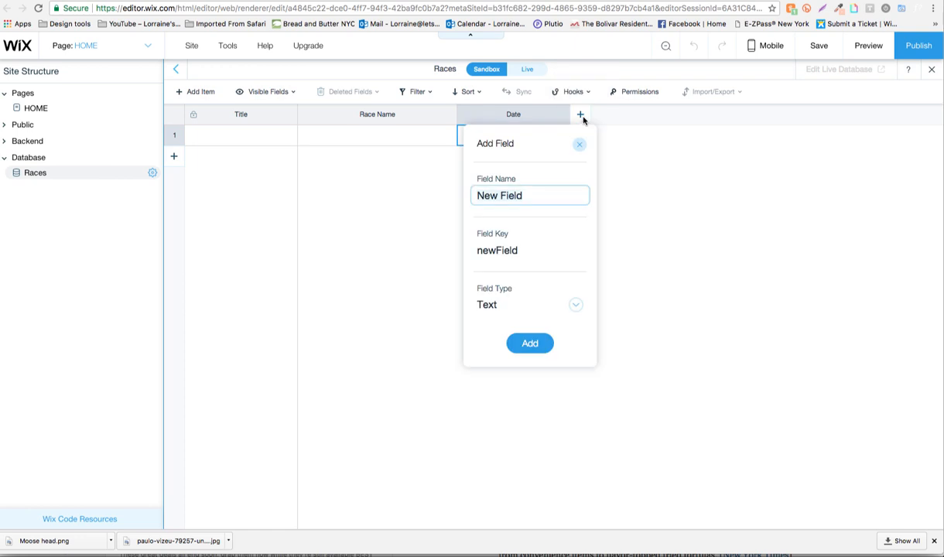
{"action": "type", "text": "Date "}
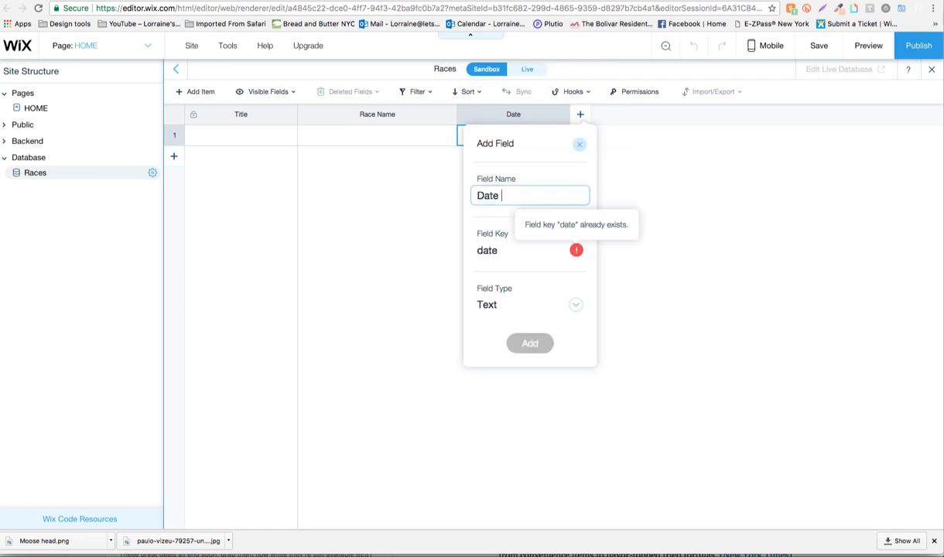
{"action": "type", "text": "Text"}
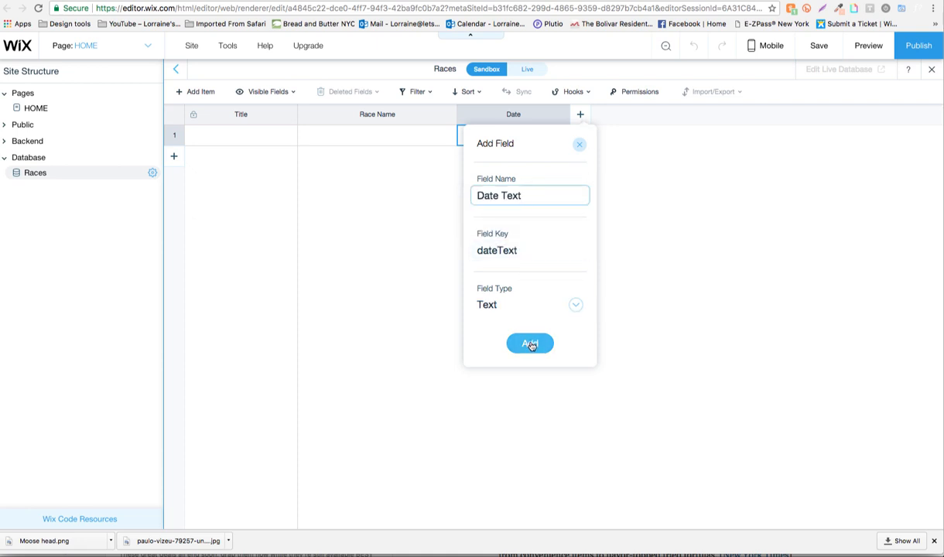
{"action": "left_click", "coordinate": [530, 344]}
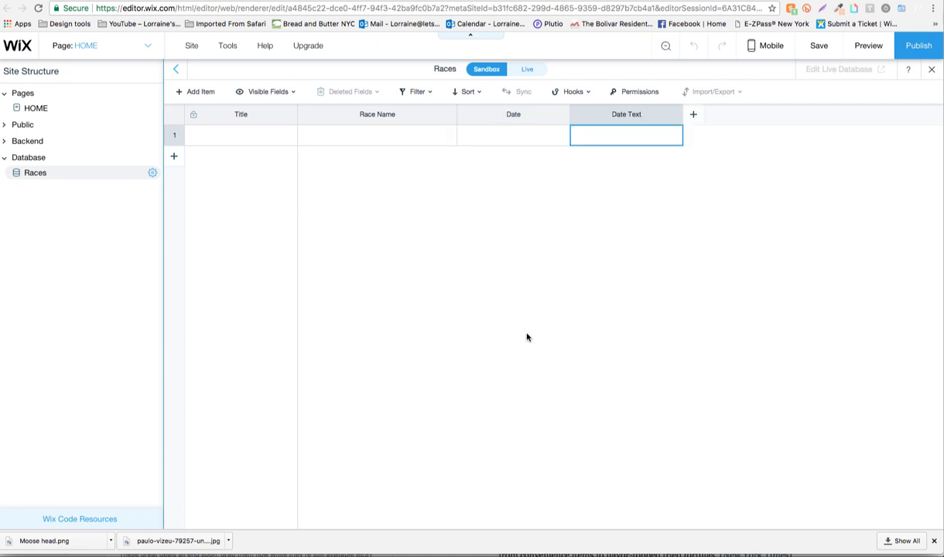
Add a field named Registration with the field type URL
{"action": "left_click", "coordinate": [694, 115]}
{"action": "type", "text": "R"}
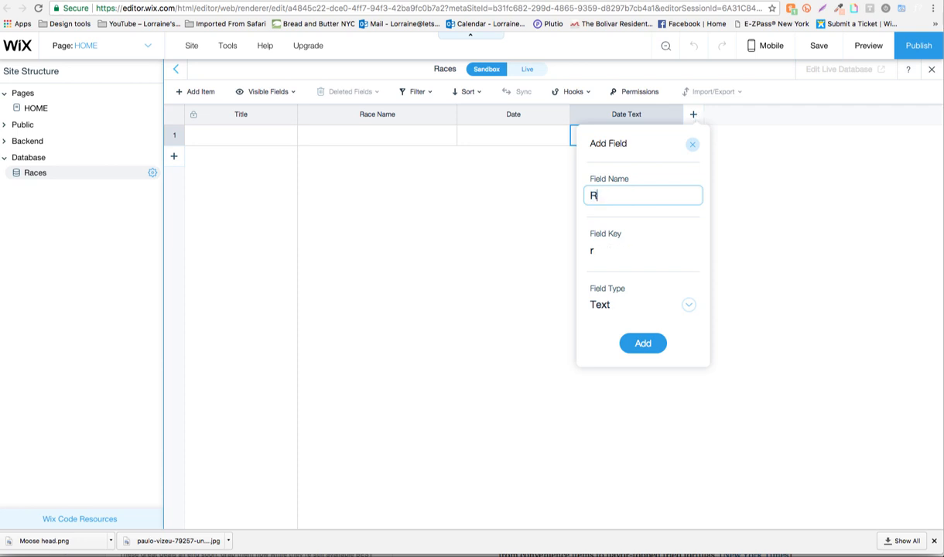
{"action": "type", "text": "egistration"}
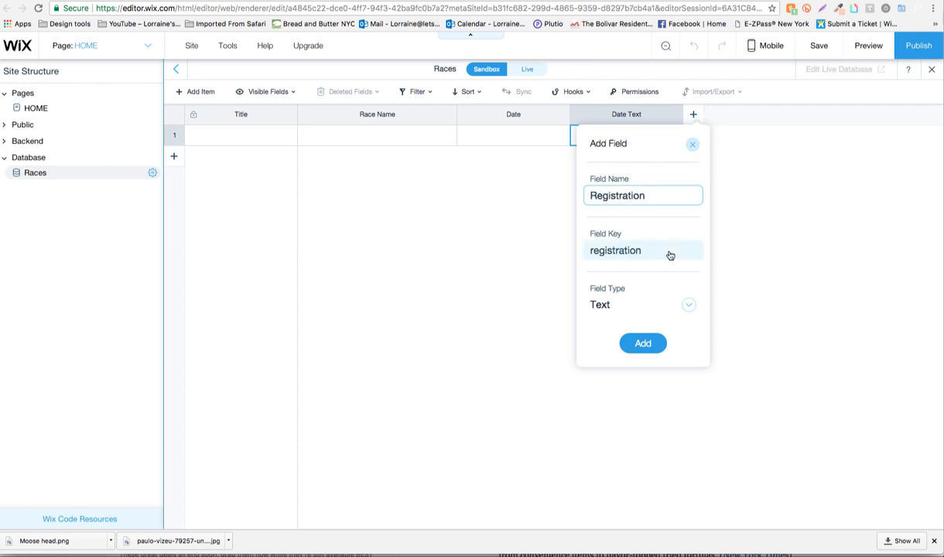
{"action": "left_click", "coordinate": [689, 306]}
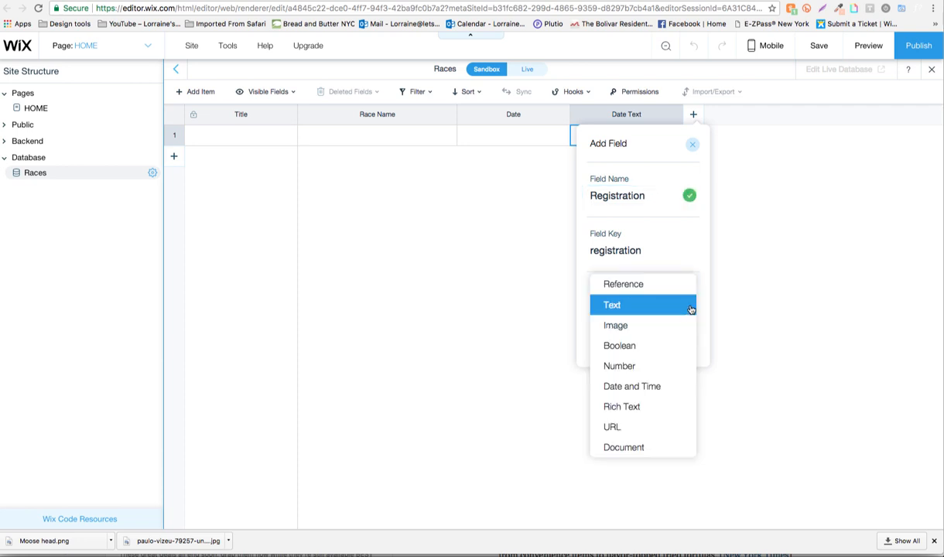
{"action": "left_click", "coordinate": [620, 431]}
{"action": "left_click", "coordinate": [640, 341]}
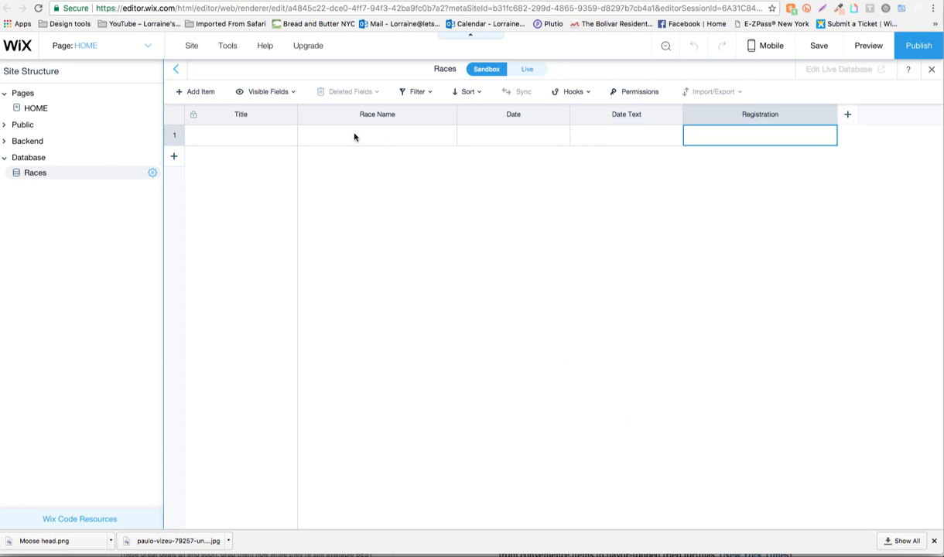
Enter "My Mudder Race" as the Race Name of the first item in the collection
{"action": "left_click", "coordinate": [355, 137]}
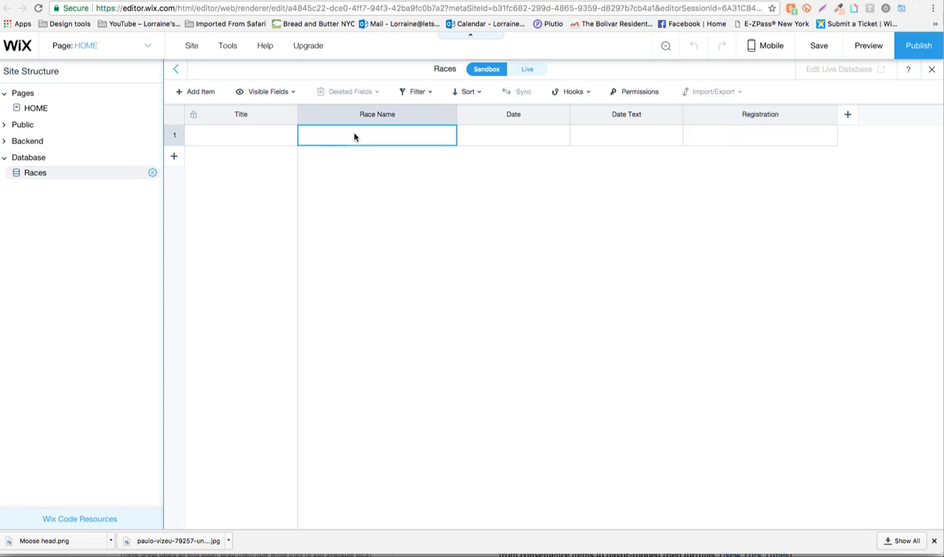
{"action": "type", "text": "M"}
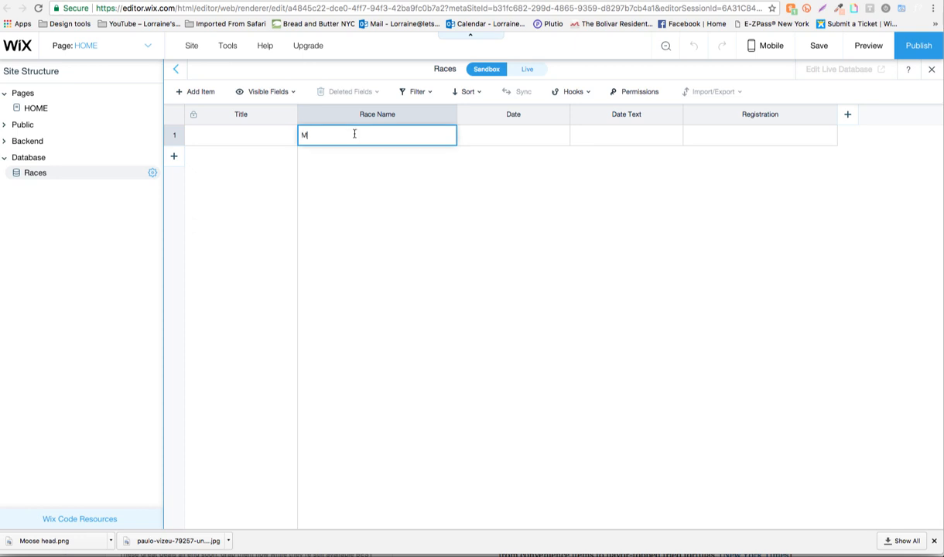
{"action": "type", "text": "y Mudder Race"}
{"action": "left_click", "coordinate": [502, 136]}
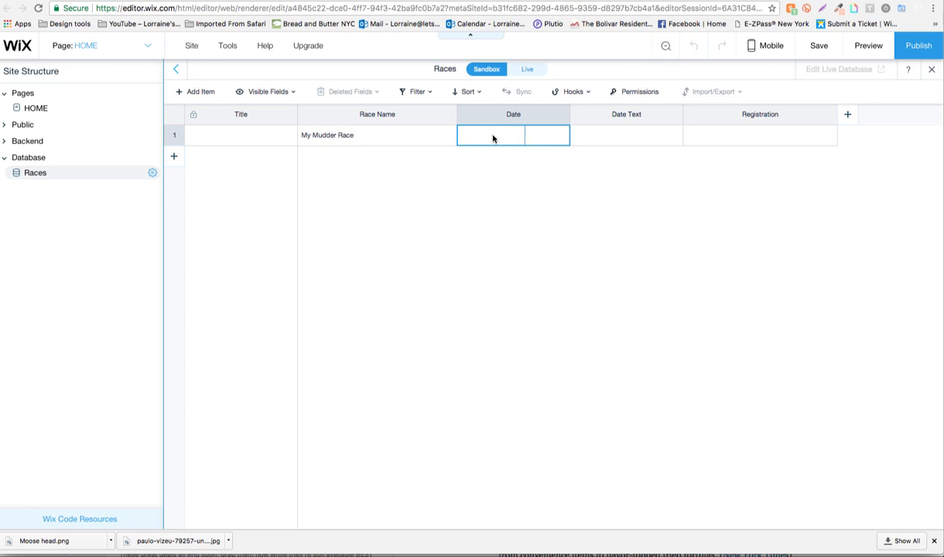
Set the Date of the My Mudder Race item to 04/30/2018 at 08:00
{"action": "left_click", "coordinate": [492, 137]}
{"action": "left_click", "coordinate": [583, 160]}
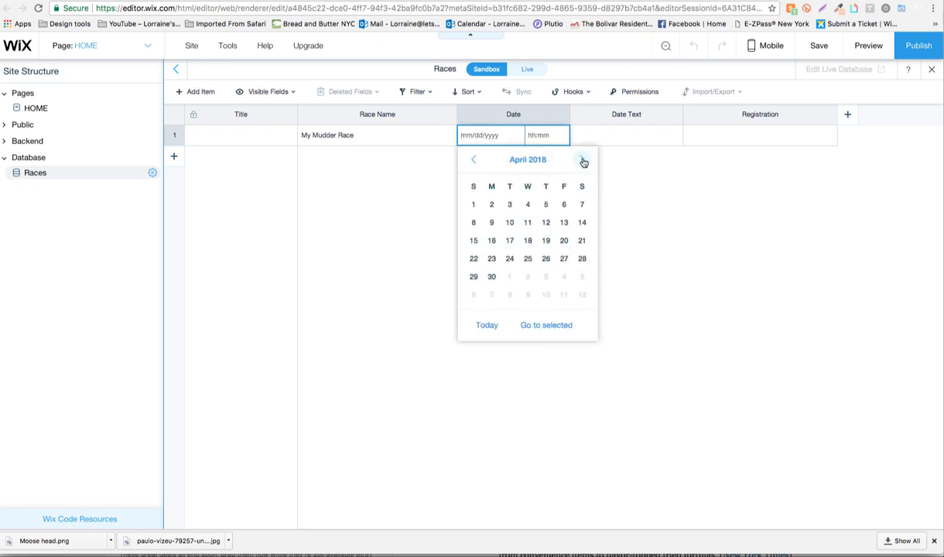
{"action": "left_click", "coordinate": [491, 276]}
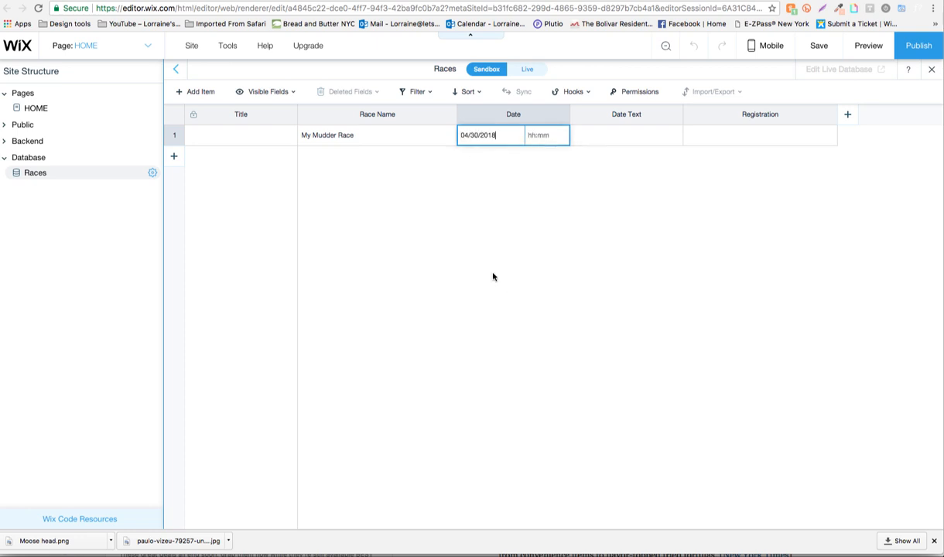
{"action": "left_click", "coordinate": [529, 135]}
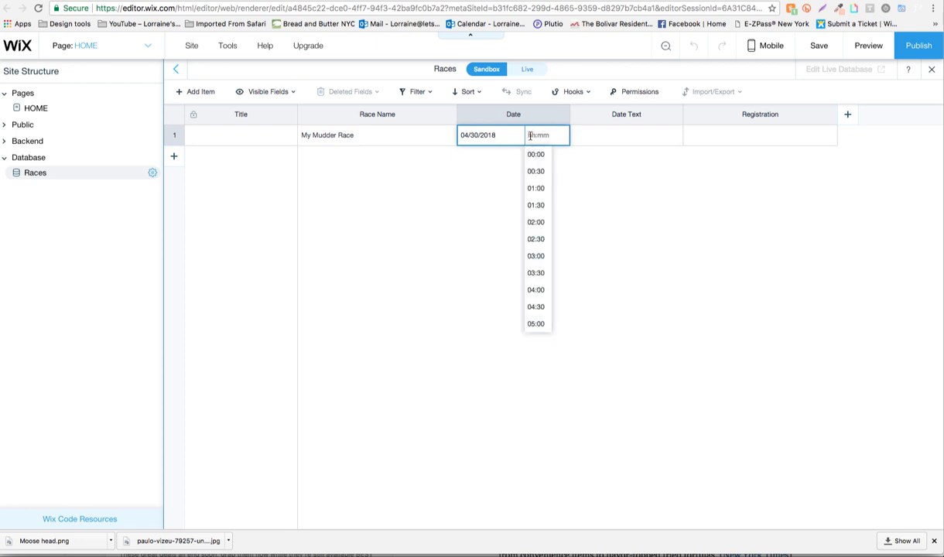
{"action": "scroll", "coordinate": [537, 254], "scroll_direction": "down", "scroll_amount": 3}
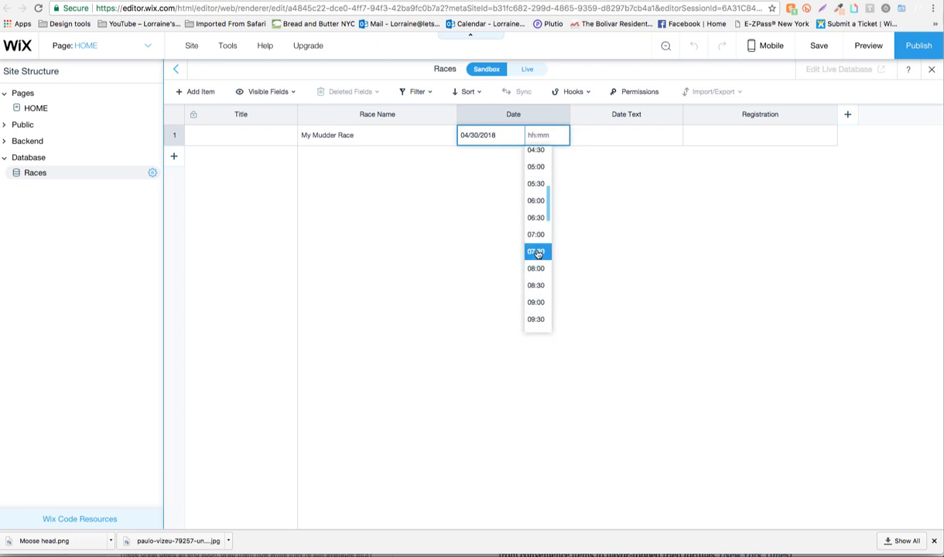
{"action": "left_click", "coordinate": [535, 268]}
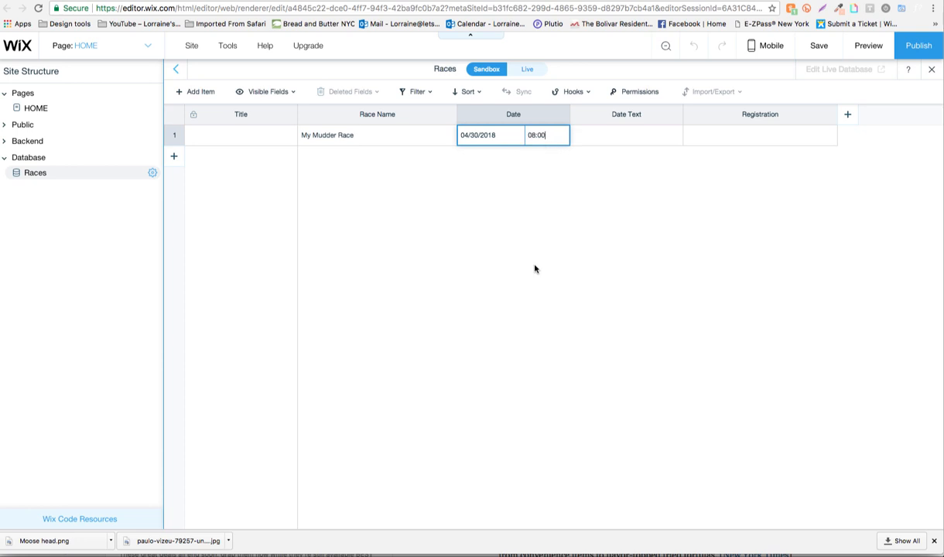
{"action": "left_click", "coordinate": [624, 140]}
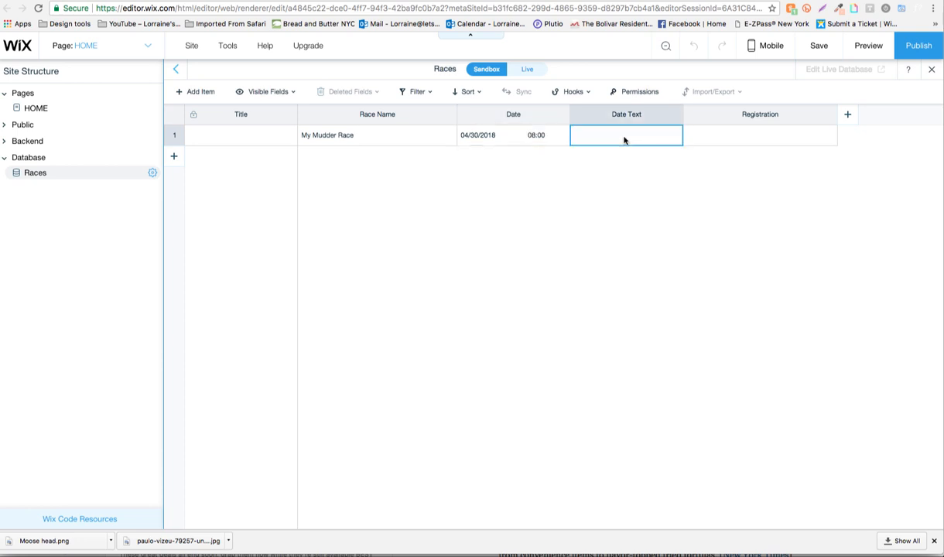
{"action": "type", "text": "4/30/2018"}
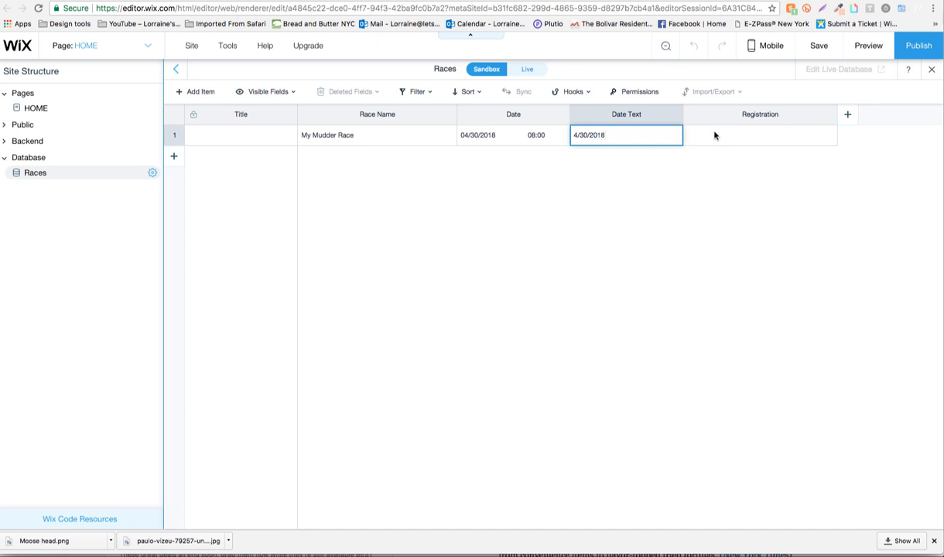
{"action": "left_click", "coordinate": [714, 135]}
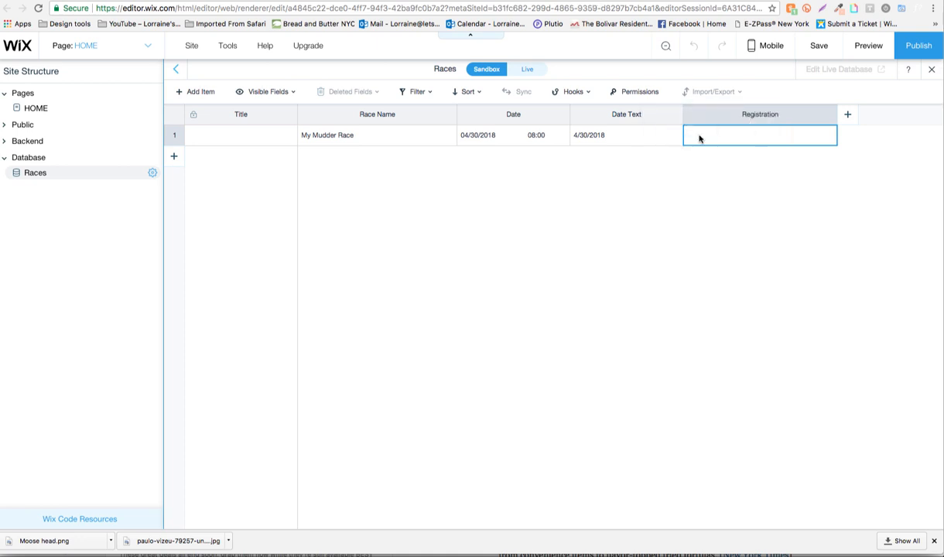
{"action": "type", "text": "www.letsstartdes"}
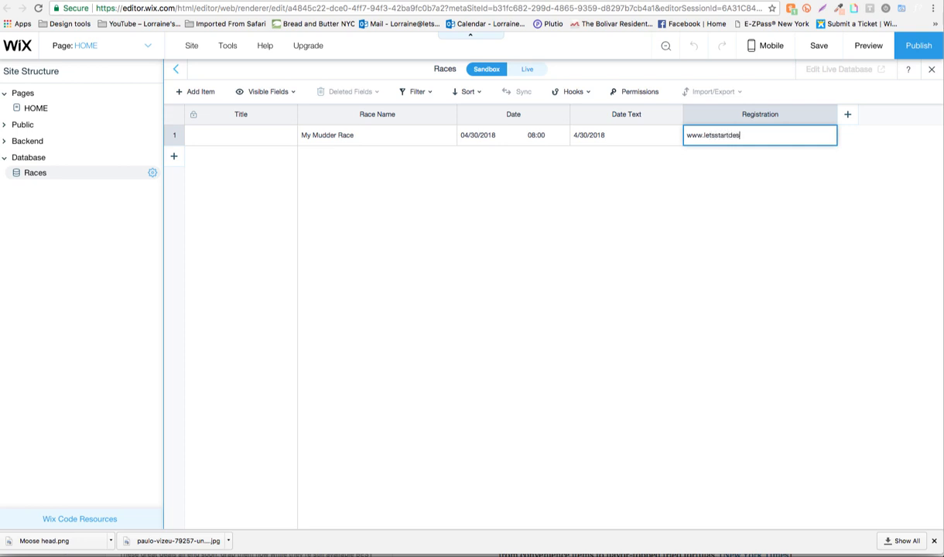
{"action": "type", "text": "ign.com"}
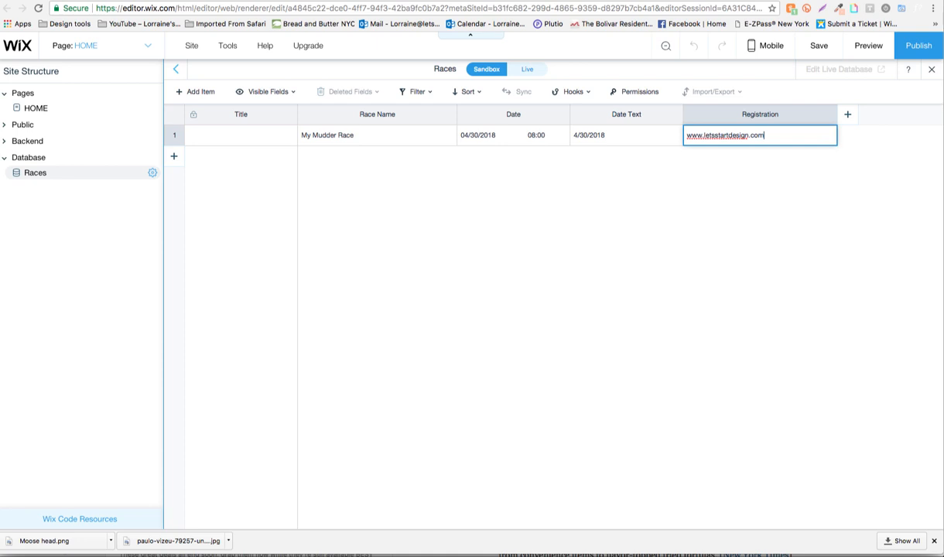
{"action": "key", "text": "Return"}
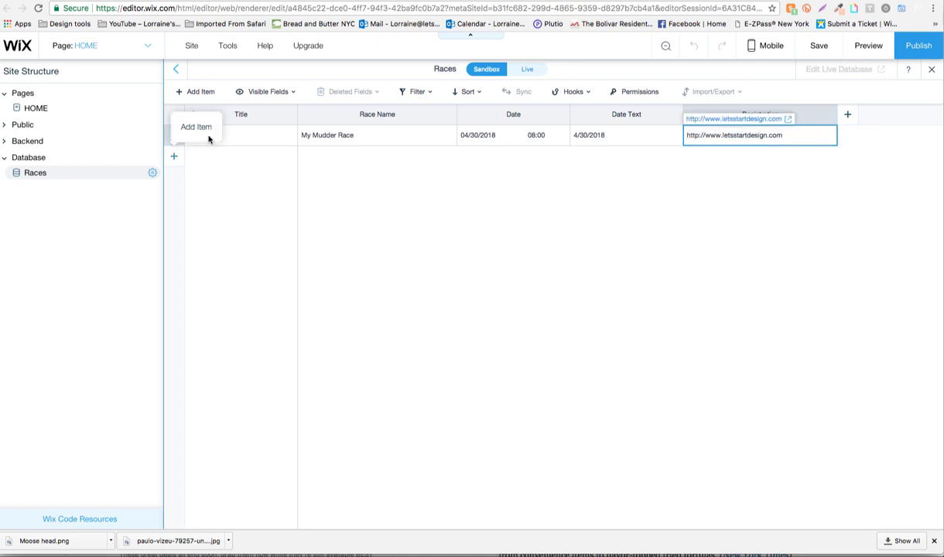
Add a Dataset element to the HOME page and place it just below the table's Registration column
{"action": "left_click", "coordinate": [35, 108]}
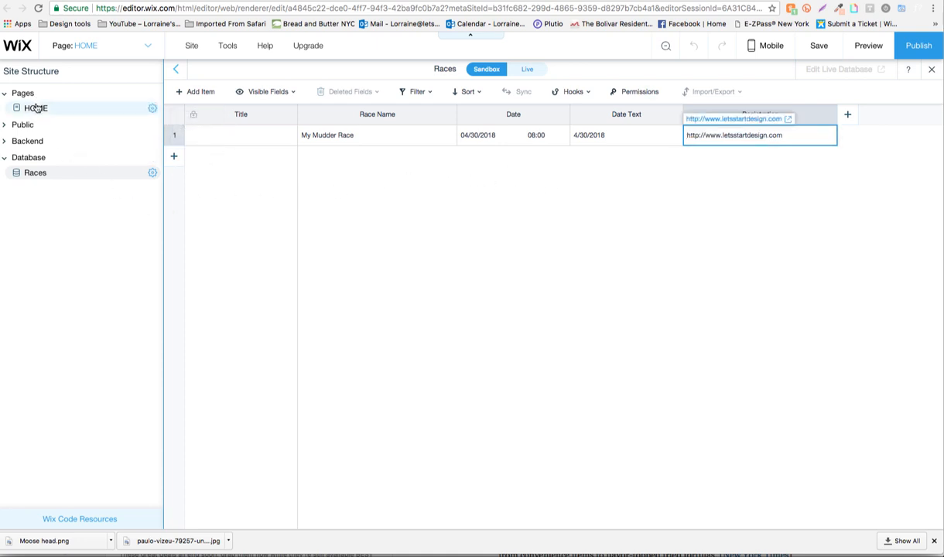
{"action": "left_click", "coordinate": [422, 177]}
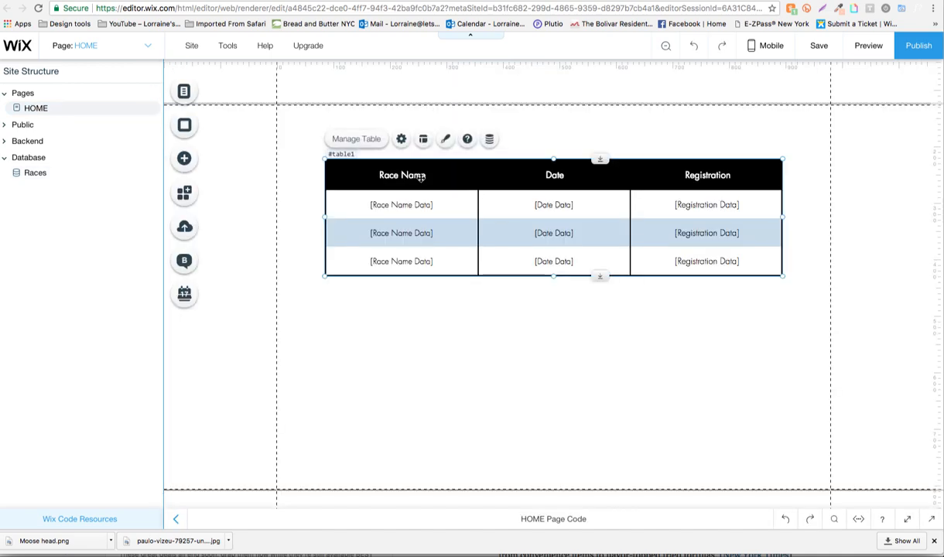
{"action": "left_click", "coordinate": [184, 159]}
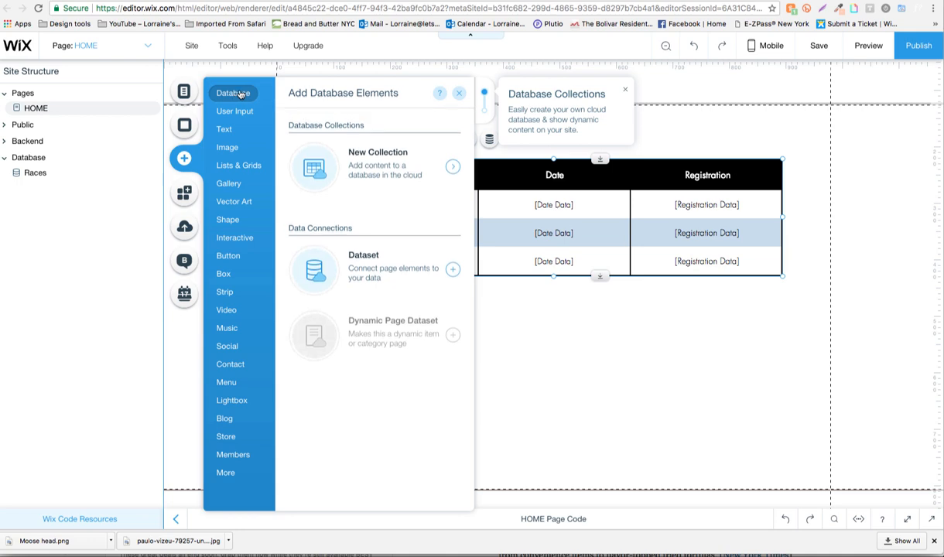
{"action": "left_click", "coordinate": [380, 276]}
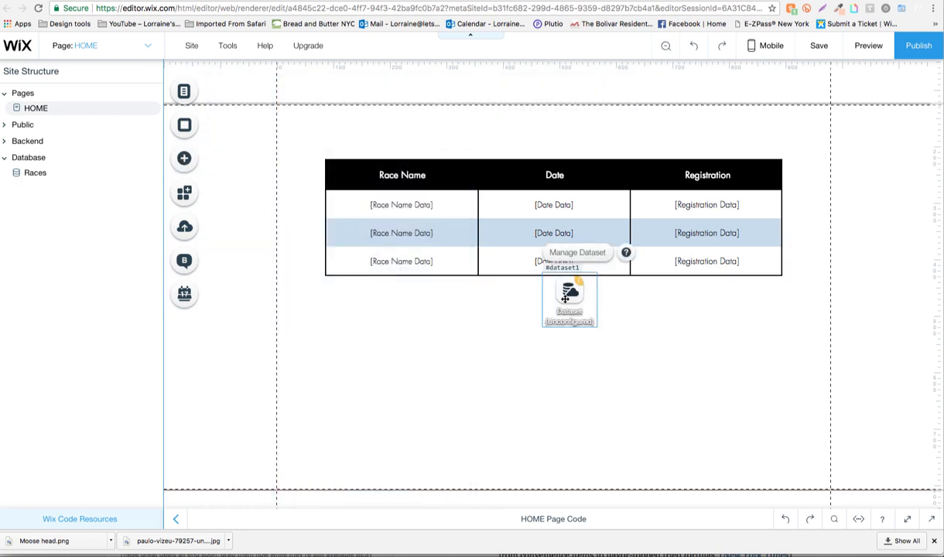
{"action": "left_click_drag", "start_coordinate": [569, 293], "coordinate": [639, 330]}
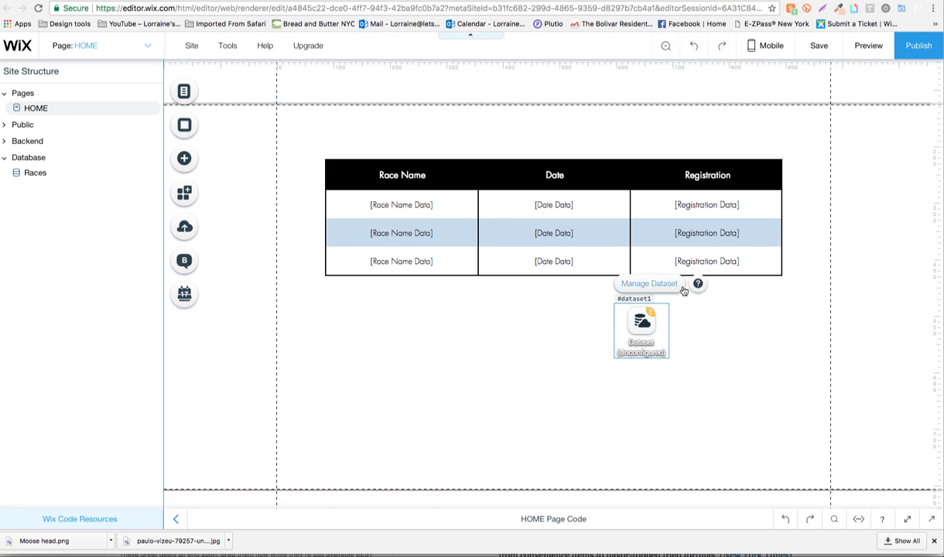
Connect the new dataset to the Races collection and choose Read-only as its mode
{"action": "left_click", "coordinate": [657, 285]}
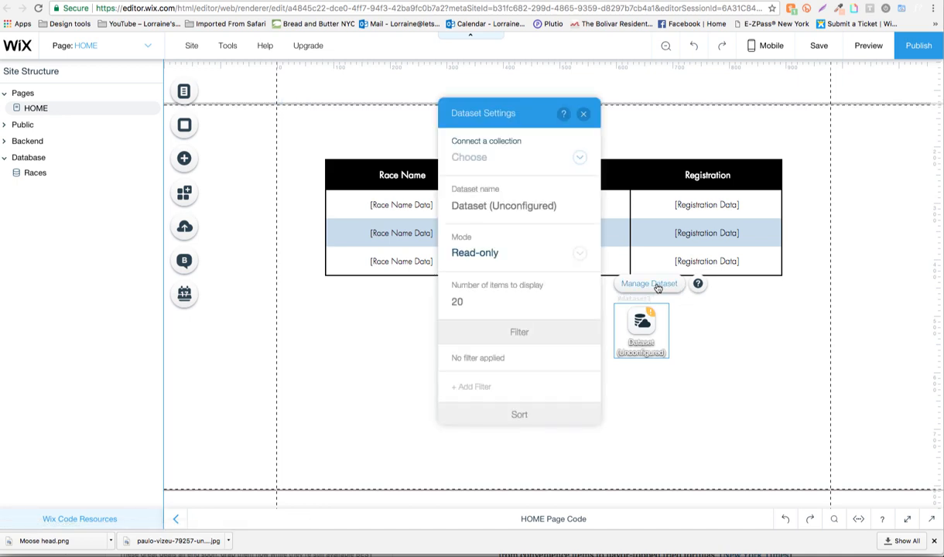
{"action": "left_click", "coordinate": [471, 160]}
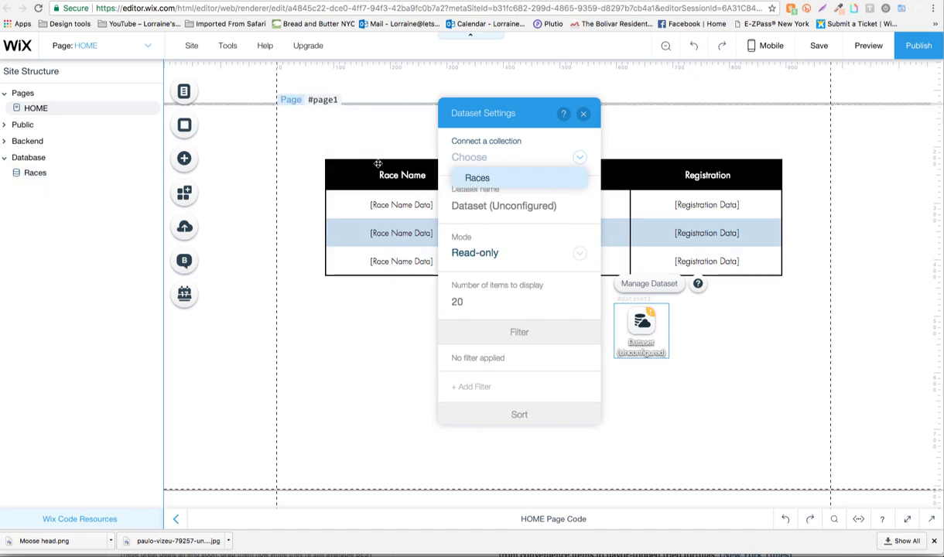
{"action": "left_click", "coordinate": [475, 178]}
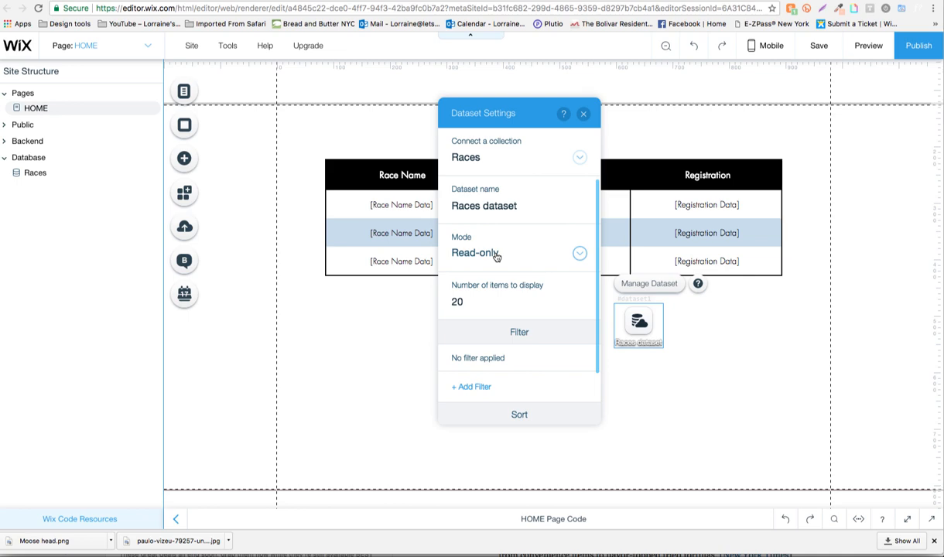
{"action": "left_click", "coordinate": [482, 255]}
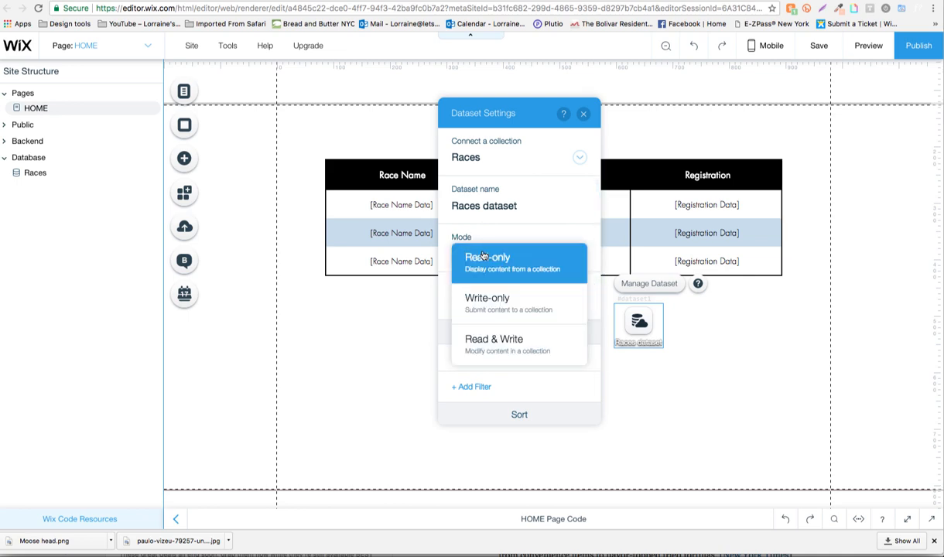
{"action": "left_click", "coordinate": [485, 257]}
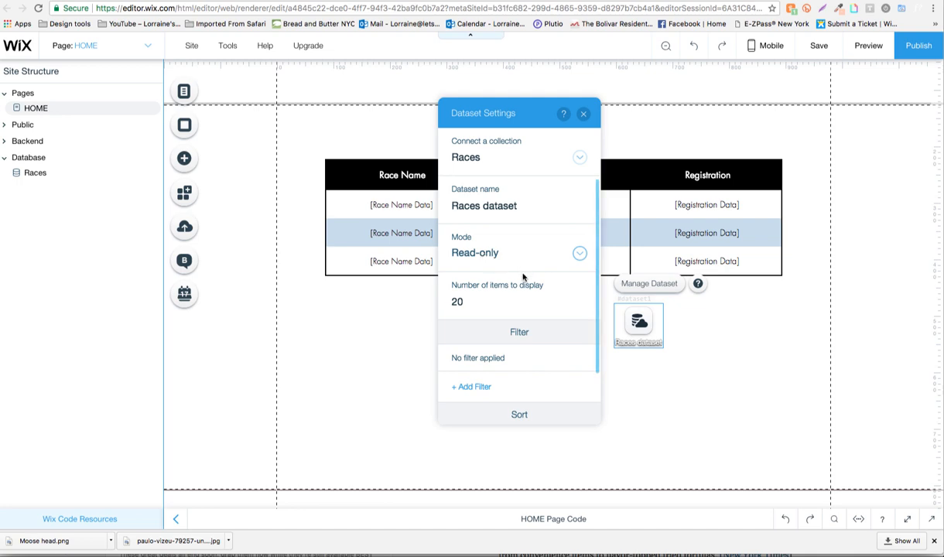
Set the dataset's number of items to display to 40
{"action": "left_click", "coordinate": [472, 302]}
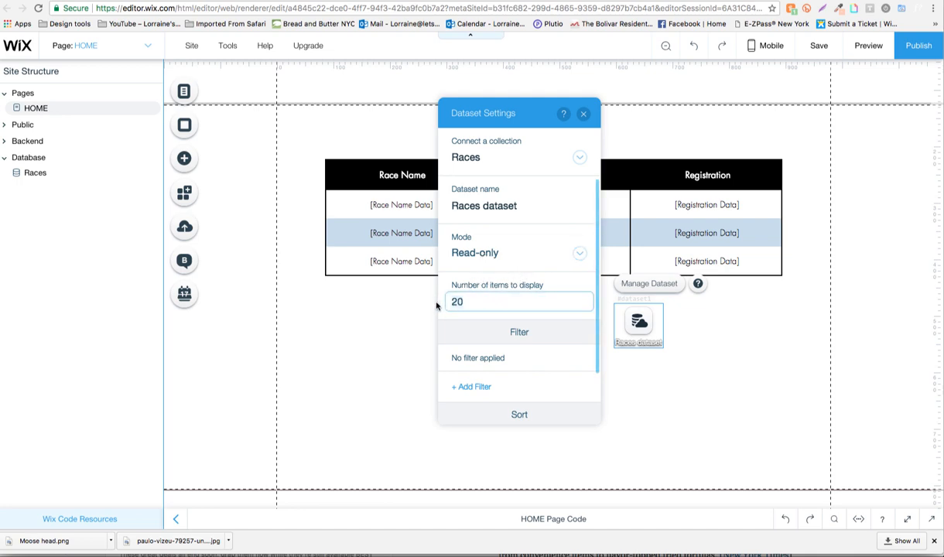
{"action": "key", "text": "BackSpace"}
{"action": "key", "text": "BackSpace"}
{"action": "type", "text": "4"}
Add a sort on the Date field in New → Old order to the dataset and close its settings
{"action": "scroll", "coordinate": [518, 359], "scroll_direction": "down", "scroll_amount": 2}
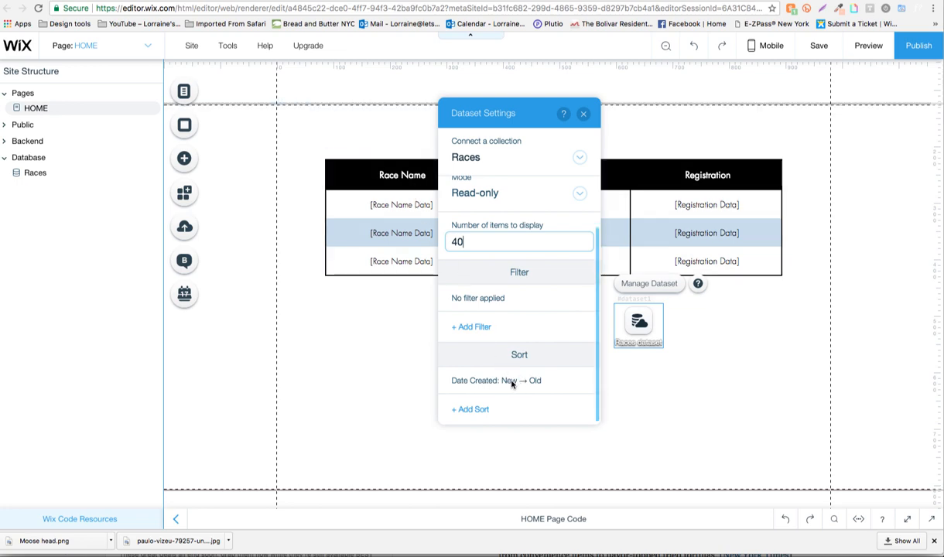
{"action": "left_click", "coordinate": [480, 411]}
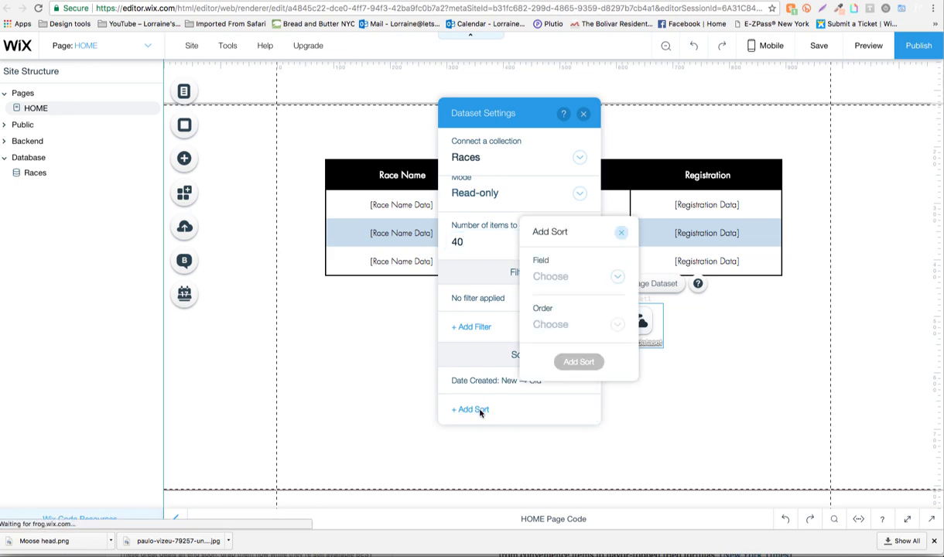
{"action": "left_click", "coordinate": [617, 277]}
{"action": "left_click", "coordinate": [578, 303]}
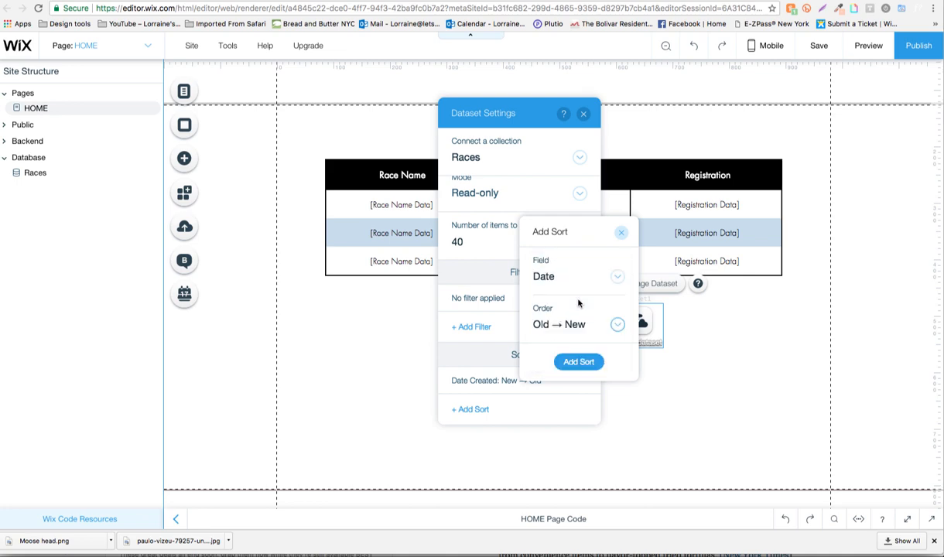
{"action": "left_click", "coordinate": [618, 325]}
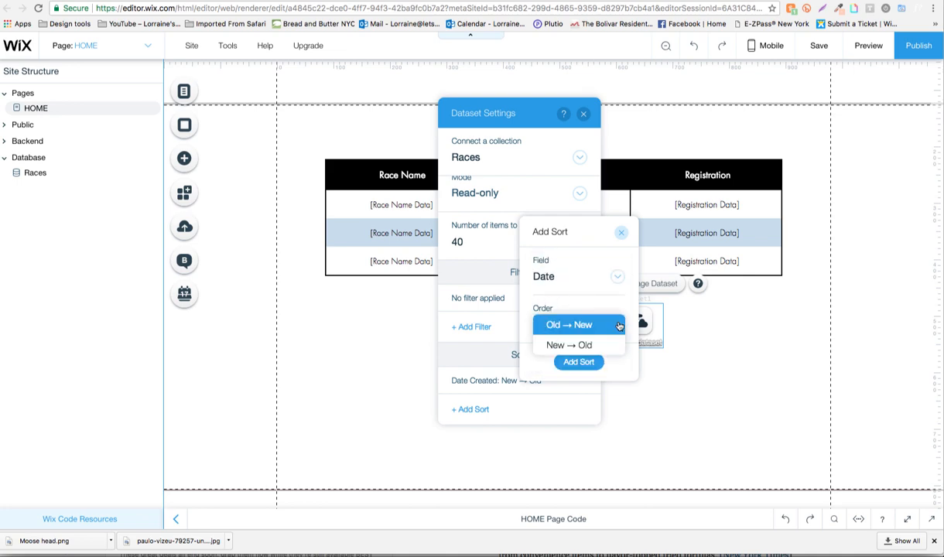
{"action": "left_click", "coordinate": [562, 345]}
{"action": "left_click", "coordinate": [579, 361]}
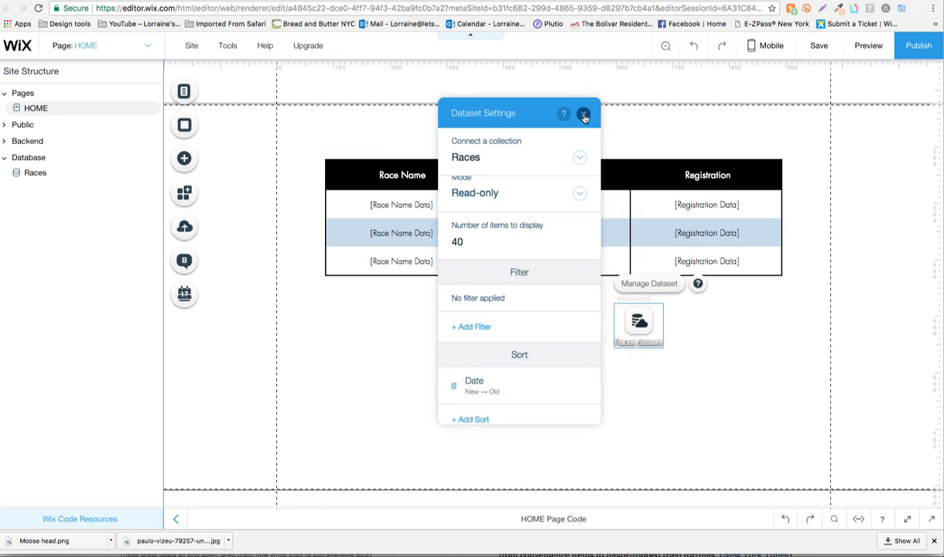
{"action": "left_click", "coordinate": [583, 115]}
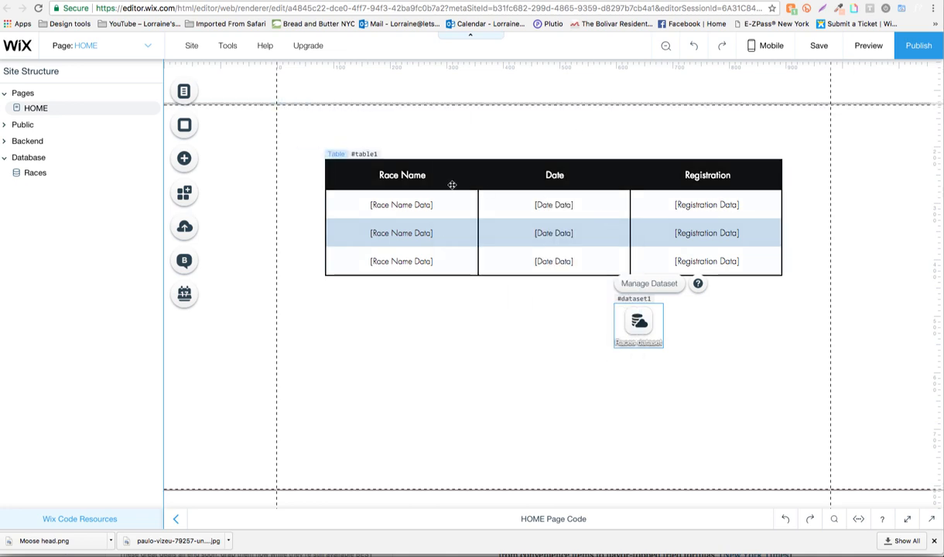
Connect the table on the HOME page to the Races dataset and review which field each column connects to
{"action": "left_click", "coordinate": [410, 207]}
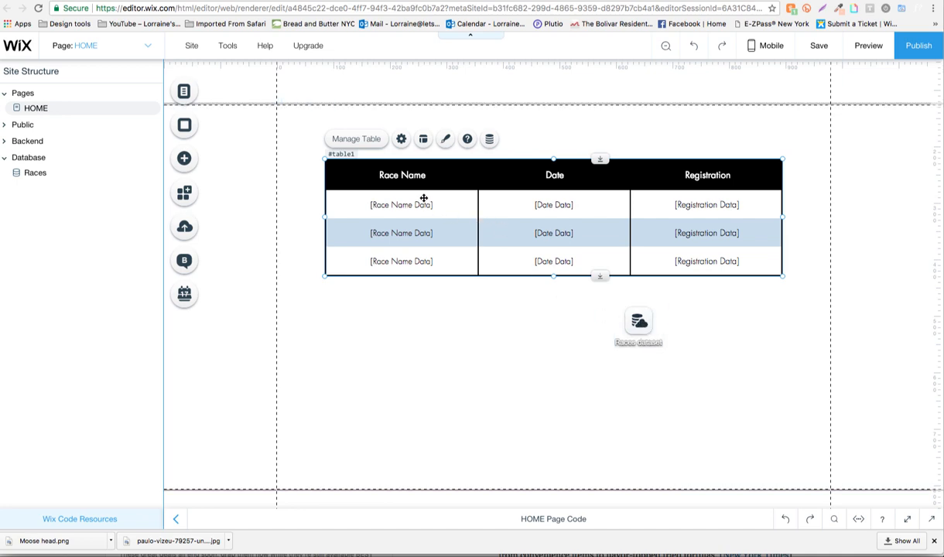
{"action": "left_click", "coordinate": [489, 140]}
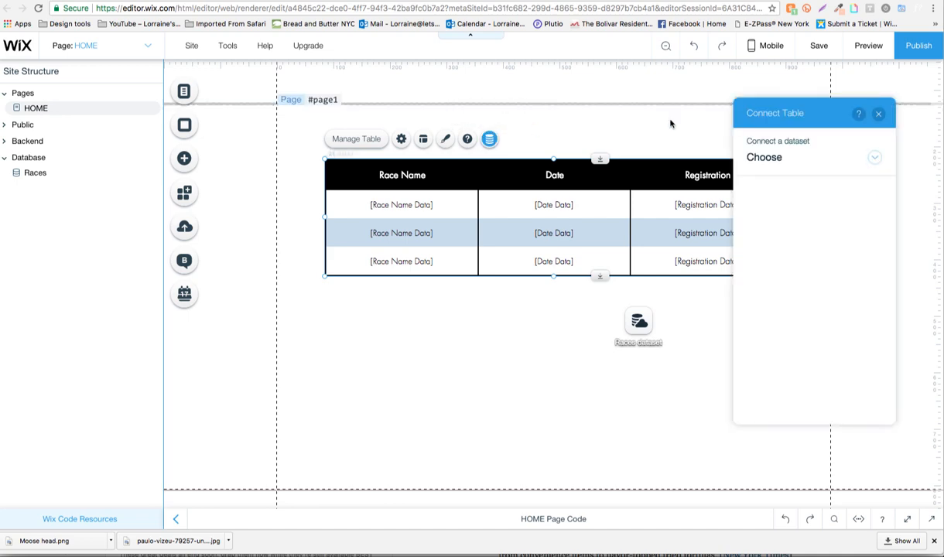
{"action": "left_click", "coordinate": [766, 157]}
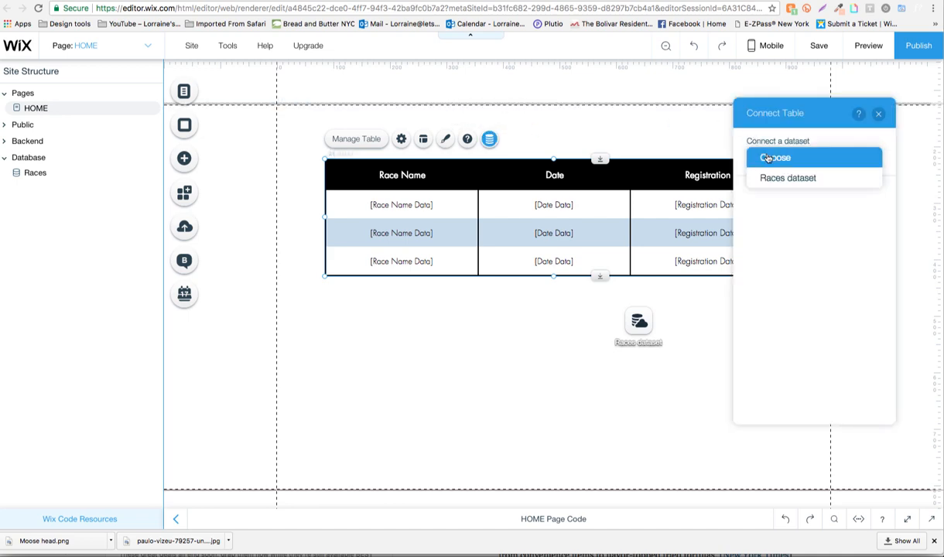
{"action": "left_click", "coordinate": [776, 179]}
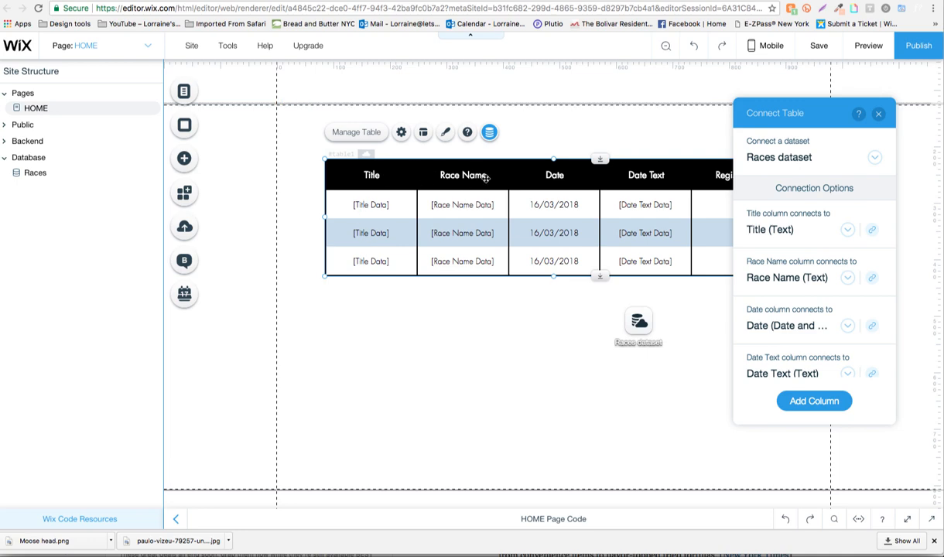
{"action": "left_click", "coordinate": [847, 277]}
{"action": "left_click", "coordinate": [806, 279]}
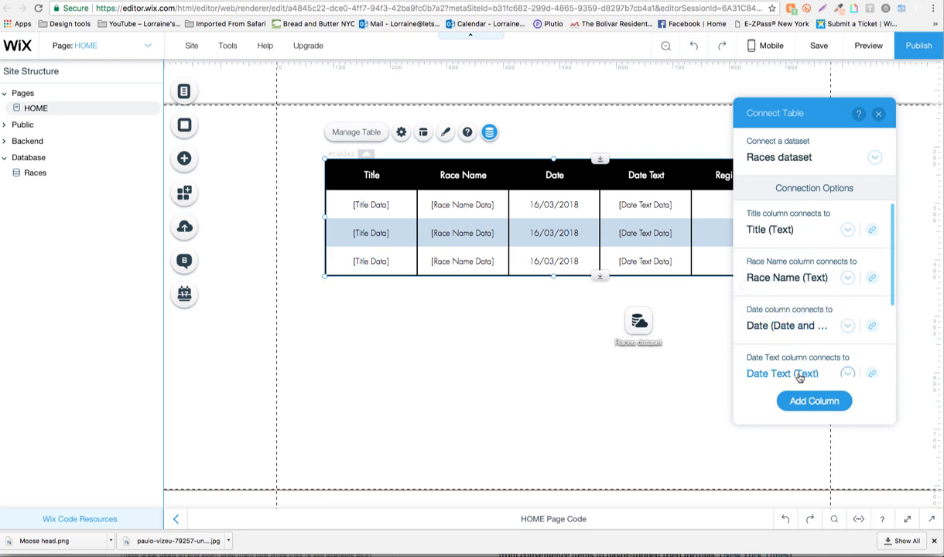
{"action": "scroll", "coordinate": [799, 377], "scroll_direction": "down", "scroll_amount": 1}
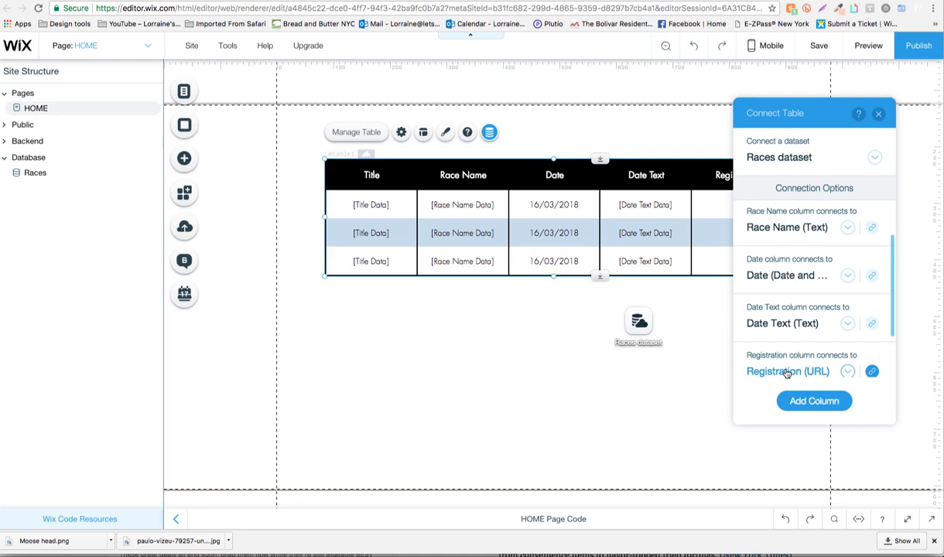
{"action": "scroll", "coordinate": [787, 373], "scroll_direction": "down", "scroll_amount": 1}
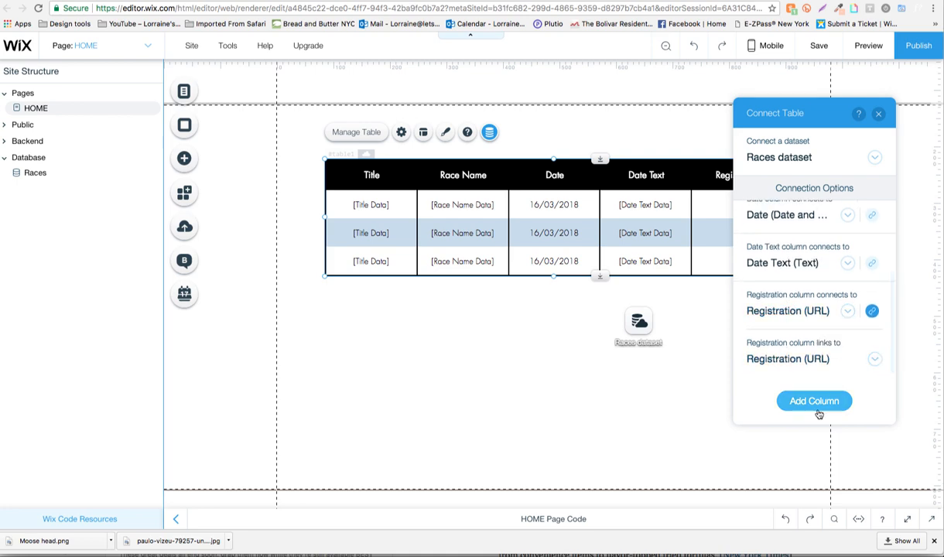
Preview the HOME page to check how the race data appears in the connected table, and return to editing
{"action": "left_click", "coordinate": [878, 113]}
{"action": "left_click", "coordinate": [867, 46]}
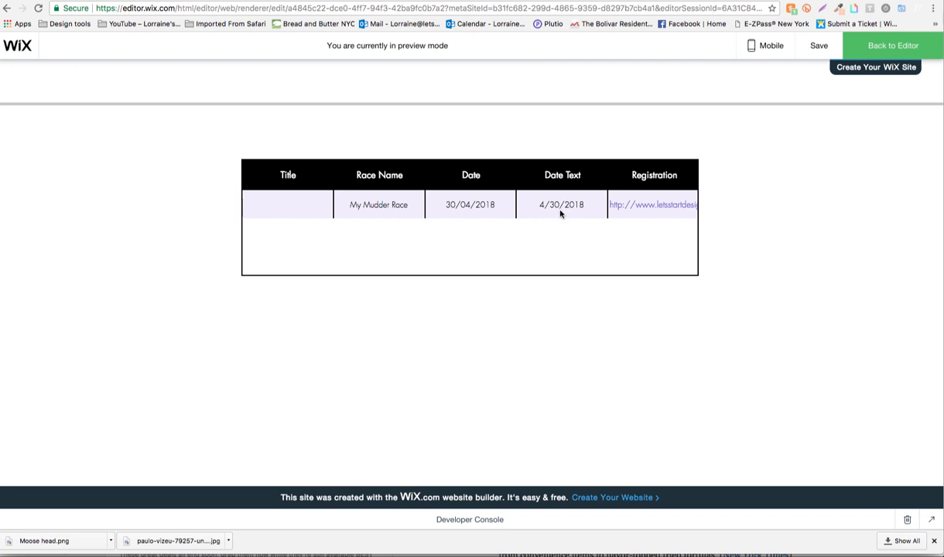
{"action": "left_click", "coordinate": [462, 208]}
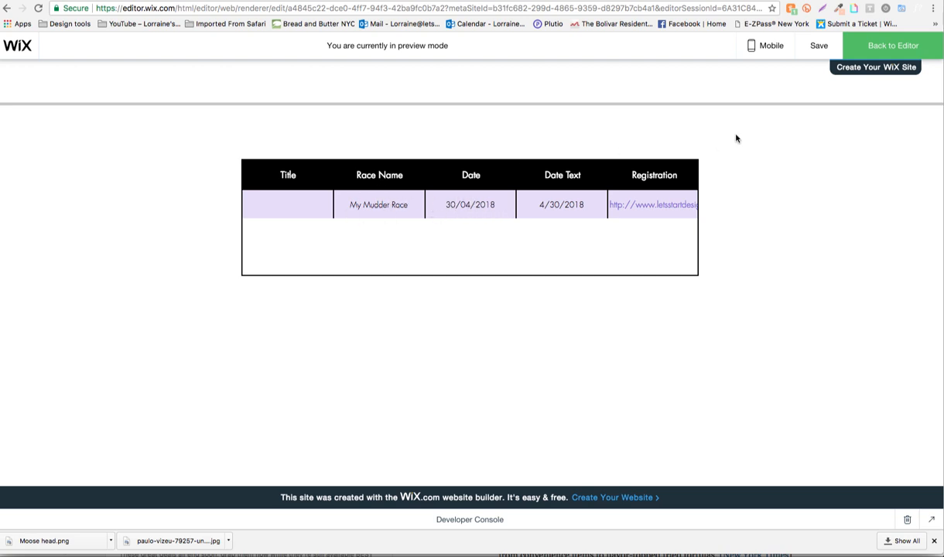
{"action": "left_click", "coordinate": [878, 45]}
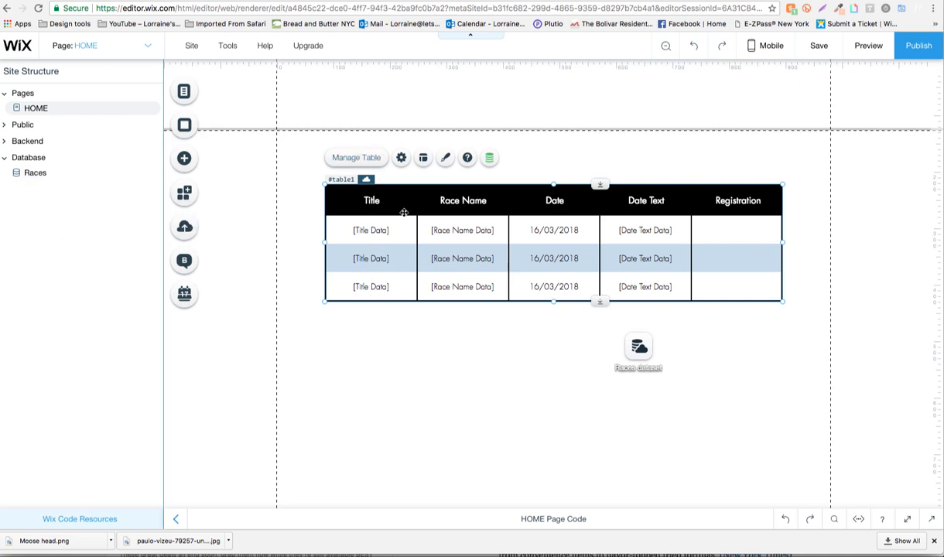
Delete the Title and Date Text columns from the table
{"action": "left_click", "coordinate": [366, 159]}
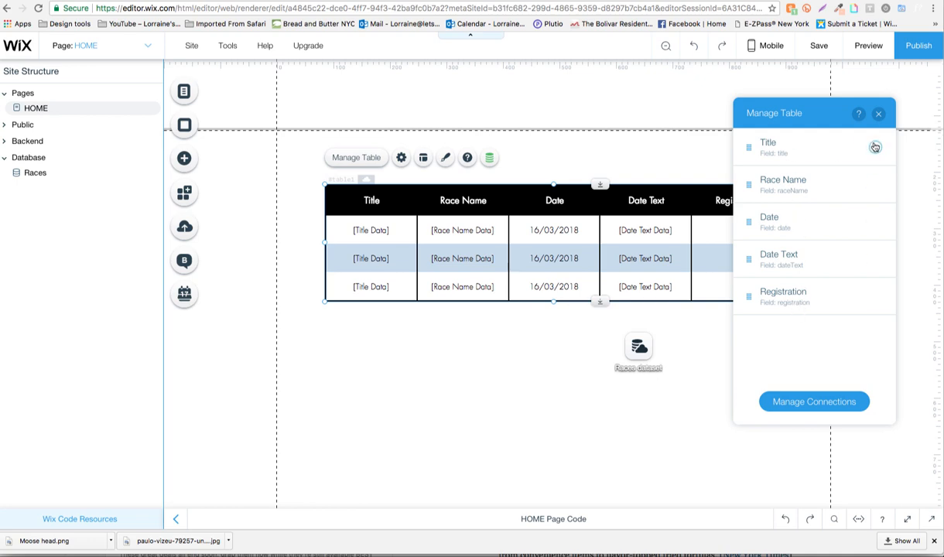
{"action": "left_click", "coordinate": [876, 148]}
{"action": "left_click", "coordinate": [849, 167]}
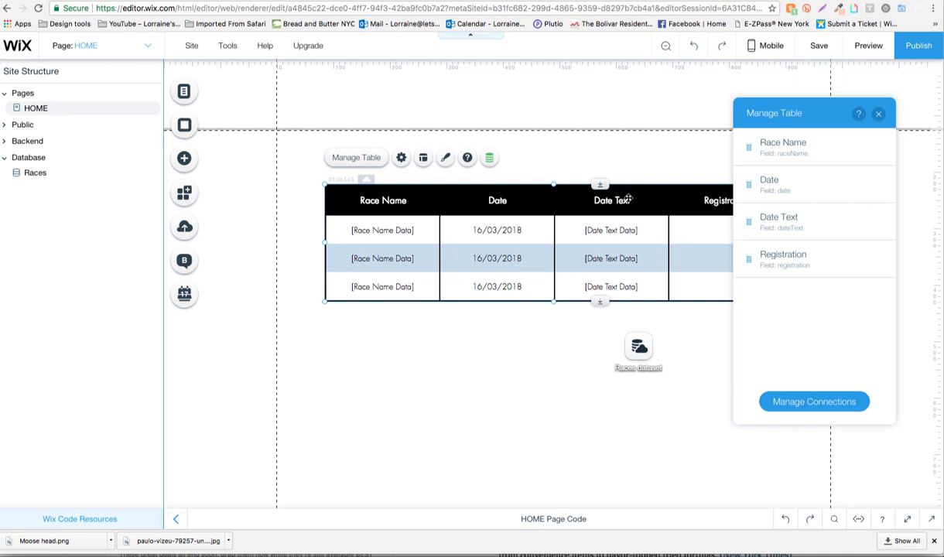
{"action": "mouse_move", "coordinate": [821, 219]}
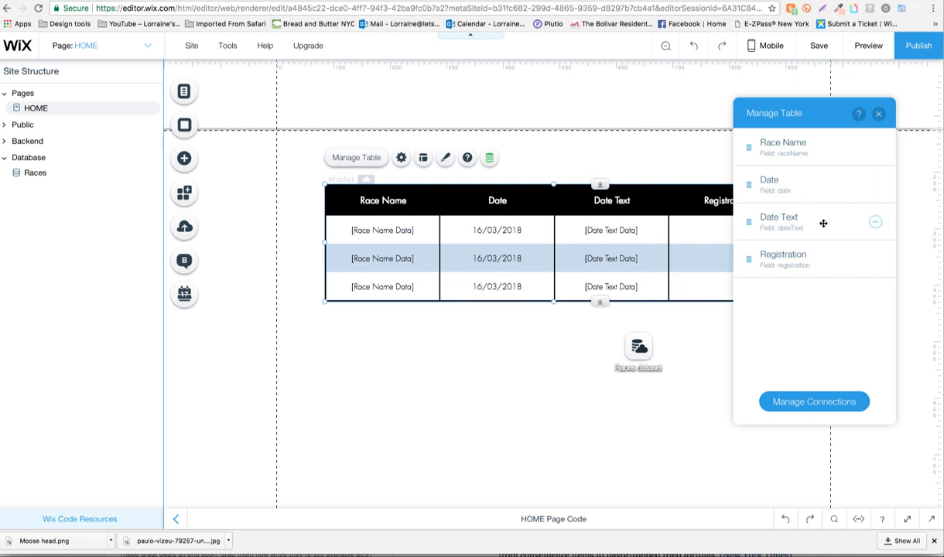
{"action": "left_click", "coordinate": [875, 223]}
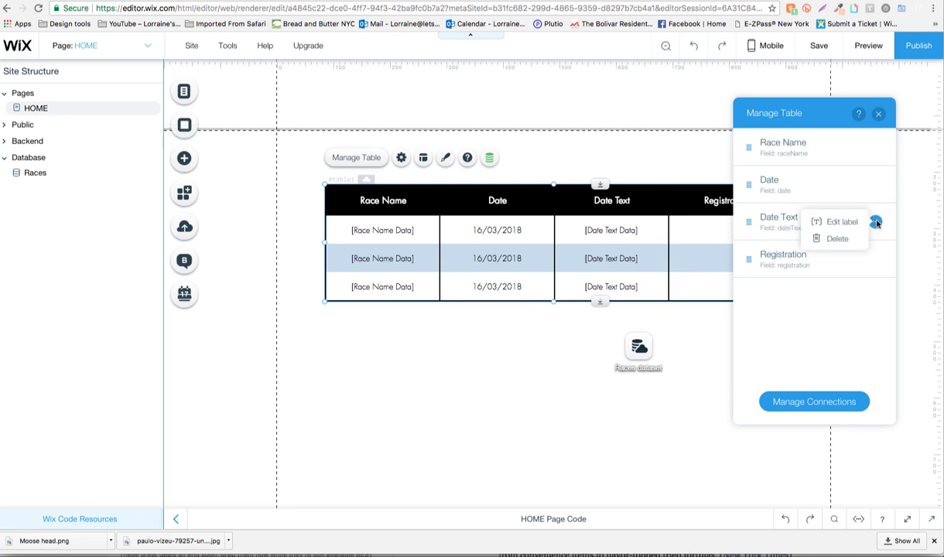
{"action": "left_click", "coordinate": [838, 239]}
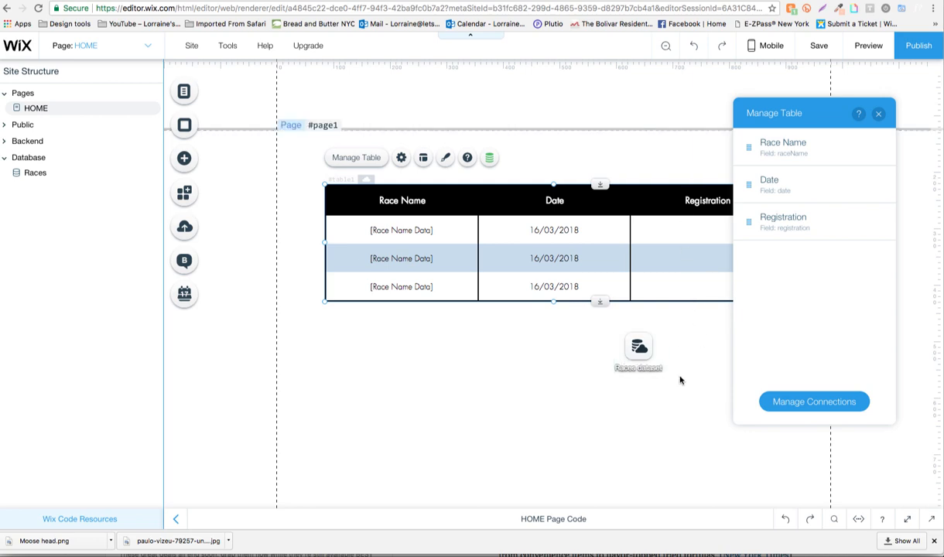
Set the table's date format to MM/DD/YYYY and check the change in a preview of the page
{"action": "left_click", "coordinate": [378, 156]}
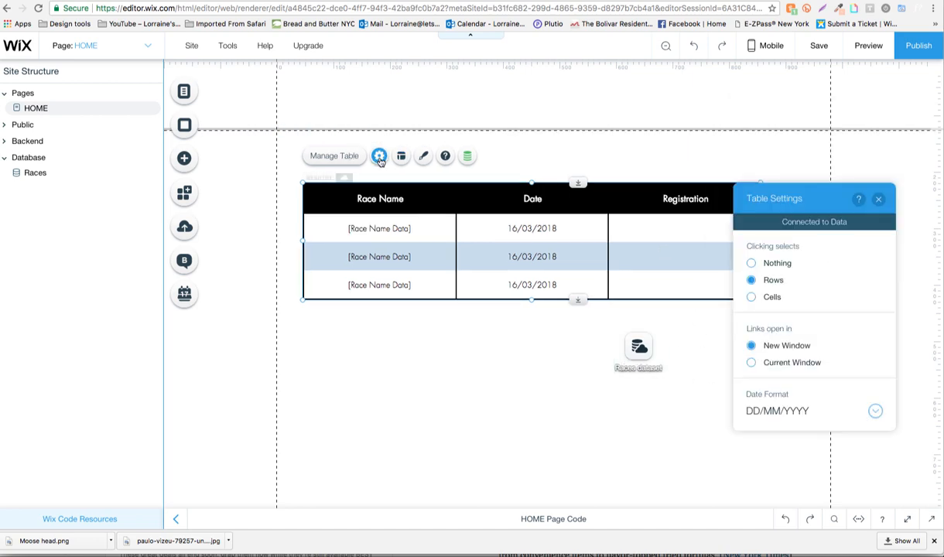
{"action": "left_click", "coordinate": [875, 410]}
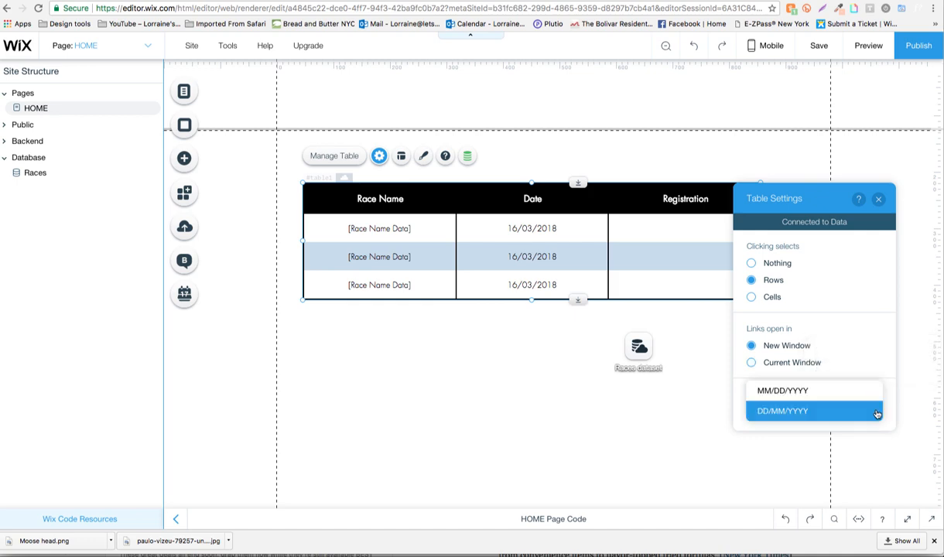
{"action": "left_click", "coordinate": [789, 393]}
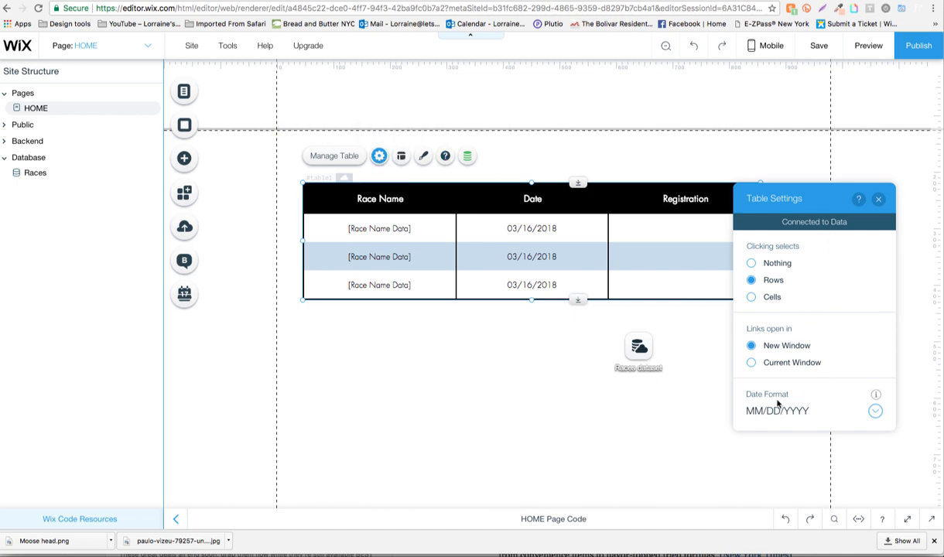
{"action": "left_click", "coordinate": [878, 199]}
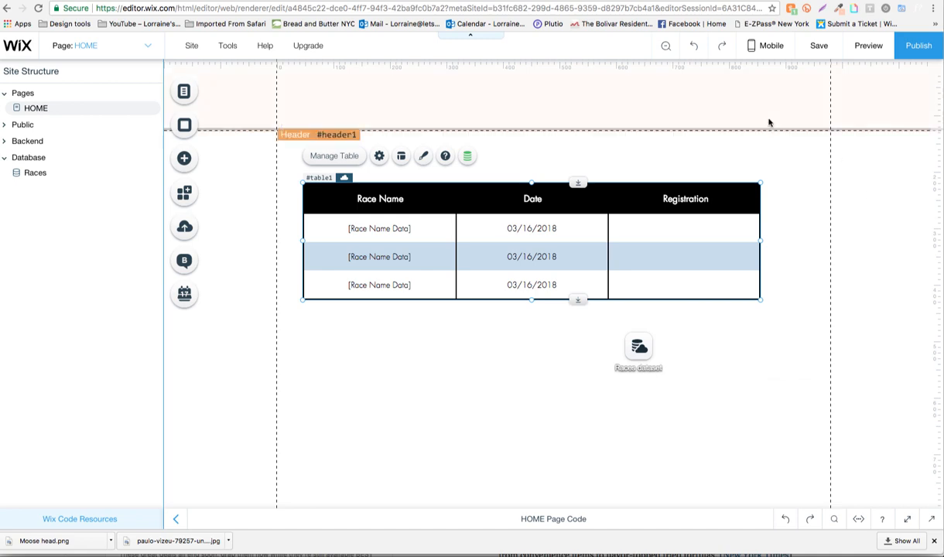
{"action": "left_click", "coordinate": [867, 44]}
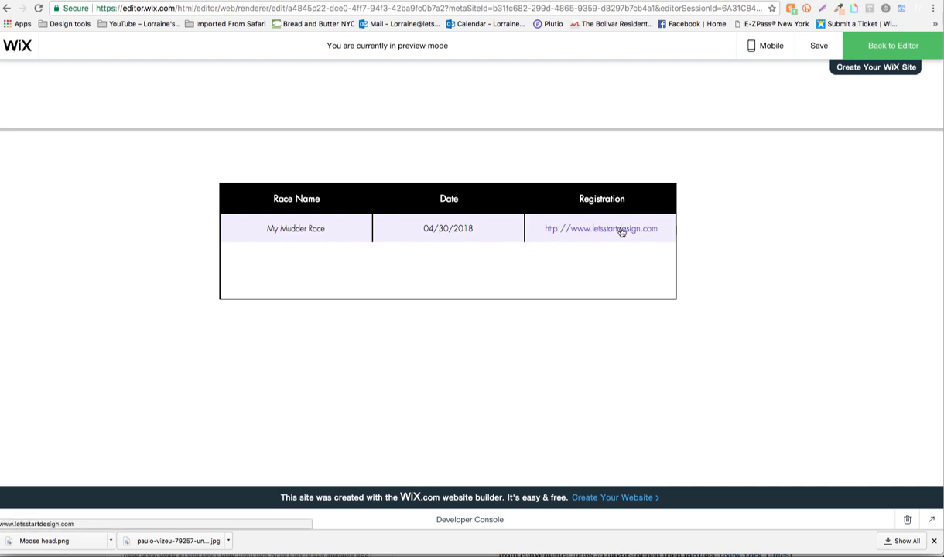
{"action": "left_click", "coordinate": [866, 53]}
Change the link color of the table's row text to the teal site color in the table design
{"action": "left_click", "coordinate": [546, 244]}
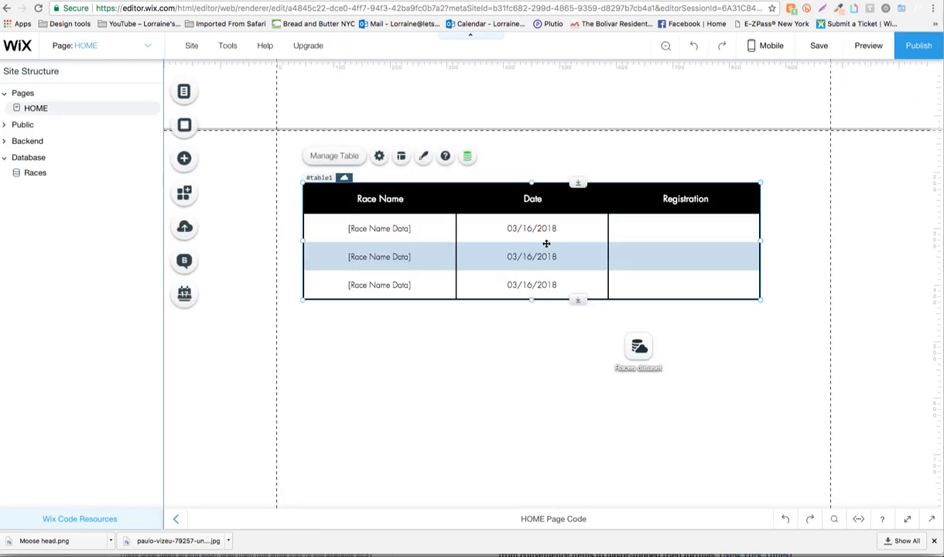
{"action": "left_click", "coordinate": [423, 156]}
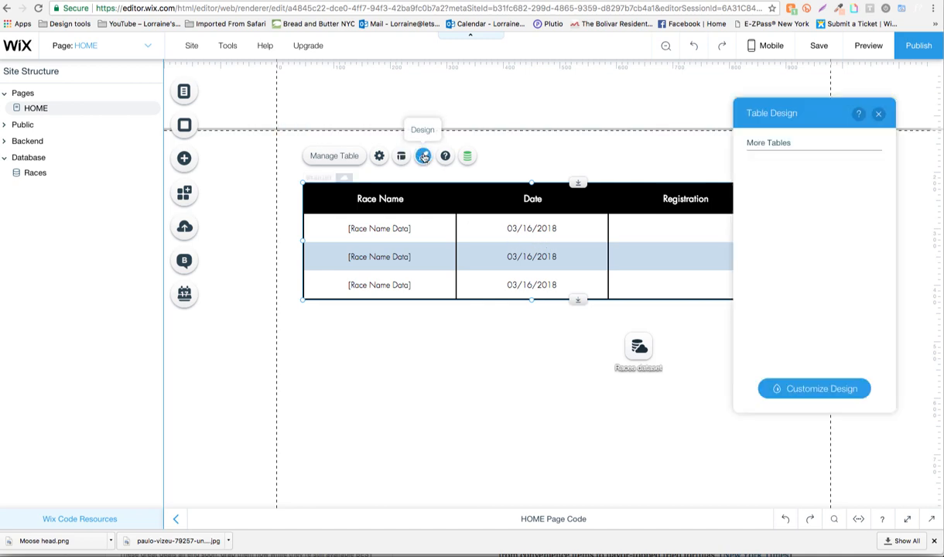
{"action": "left_click", "coordinate": [830, 388]}
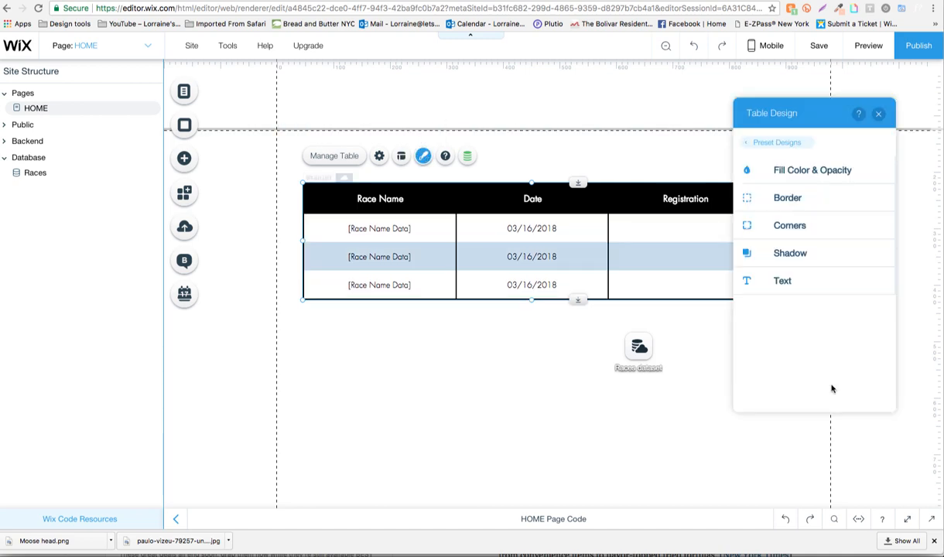
{"action": "left_click", "coordinate": [796, 279]}
{"action": "scroll", "coordinate": [839, 308], "scroll_direction": "down", "scroll_amount": 3}
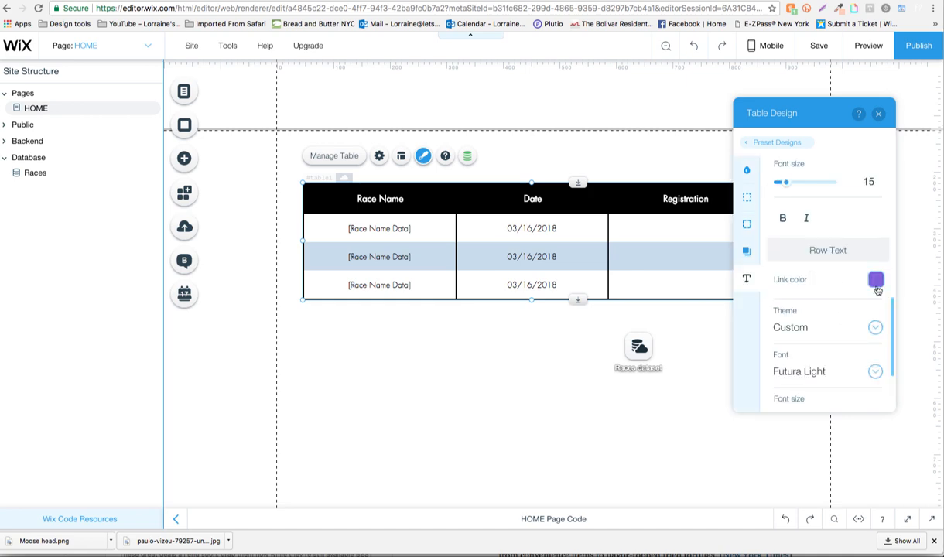
{"action": "left_click", "coordinate": [874, 280]}
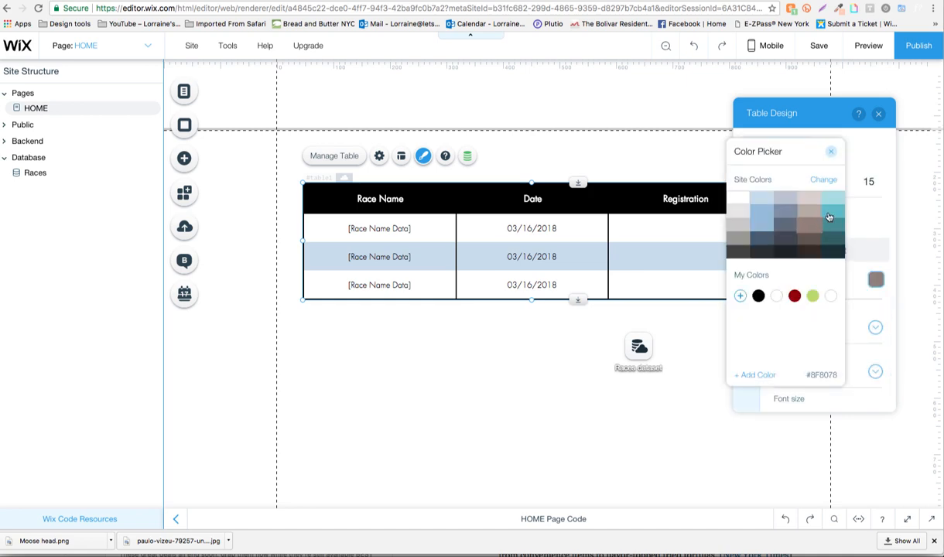
{"action": "left_click", "coordinate": [762, 210]}
{"action": "left_click", "coordinate": [831, 210]}
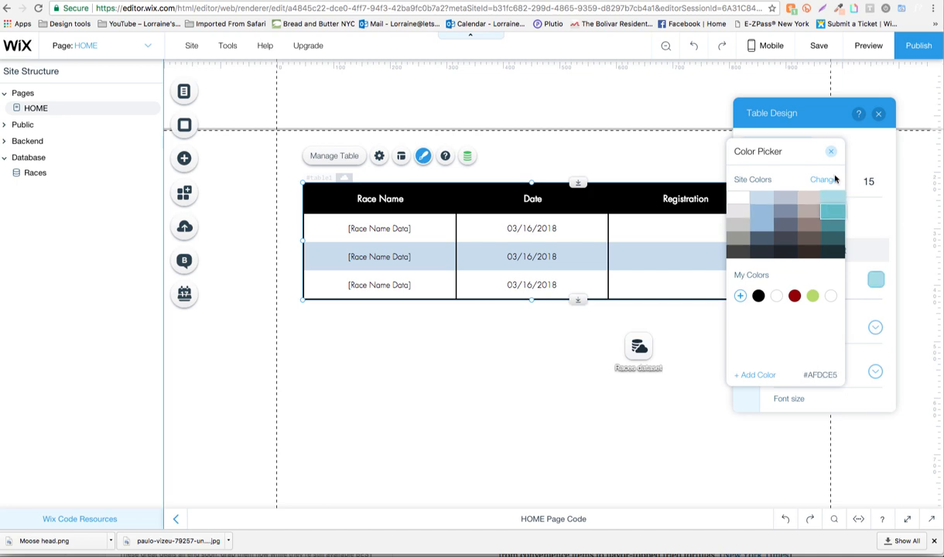
{"action": "left_click", "coordinate": [830, 151]}
Review the table's fill color and opacity options and its table settings
{"action": "left_click", "coordinate": [747, 169]}
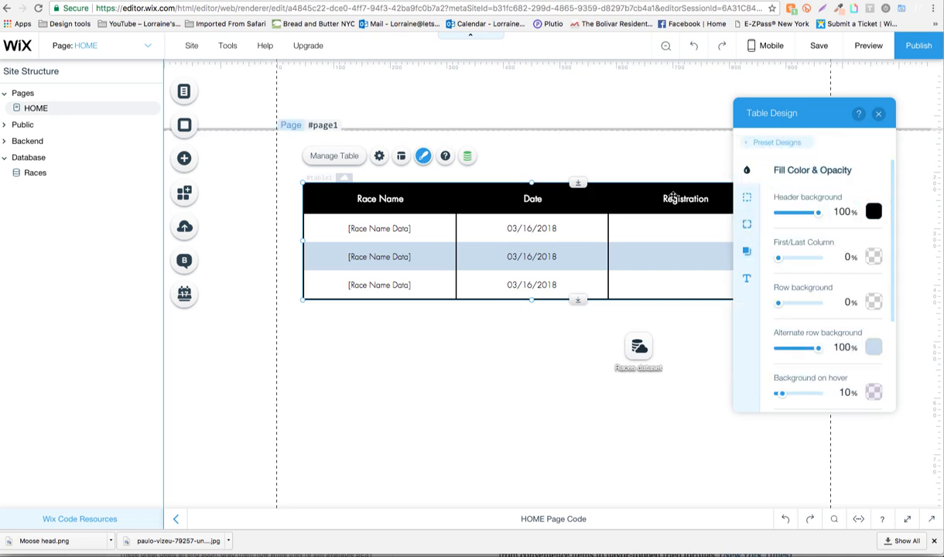
{"action": "scroll", "coordinate": [855, 265], "scroll_direction": "down", "scroll_amount": 3}
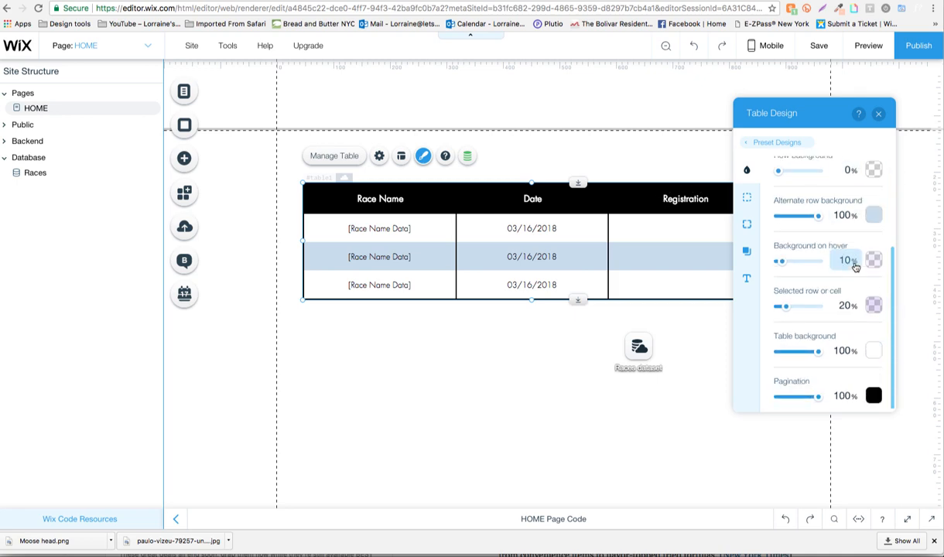
{"action": "left_click", "coordinate": [878, 114]}
{"action": "left_click", "coordinate": [380, 157]}
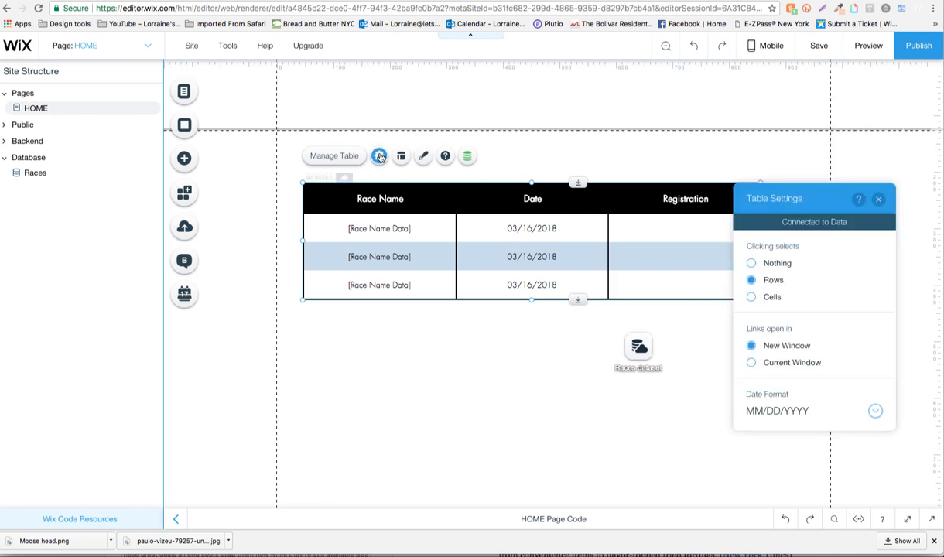
Set the table's row height to 55 and switch its column width mode to Manual
{"action": "left_click", "coordinate": [400, 156]}
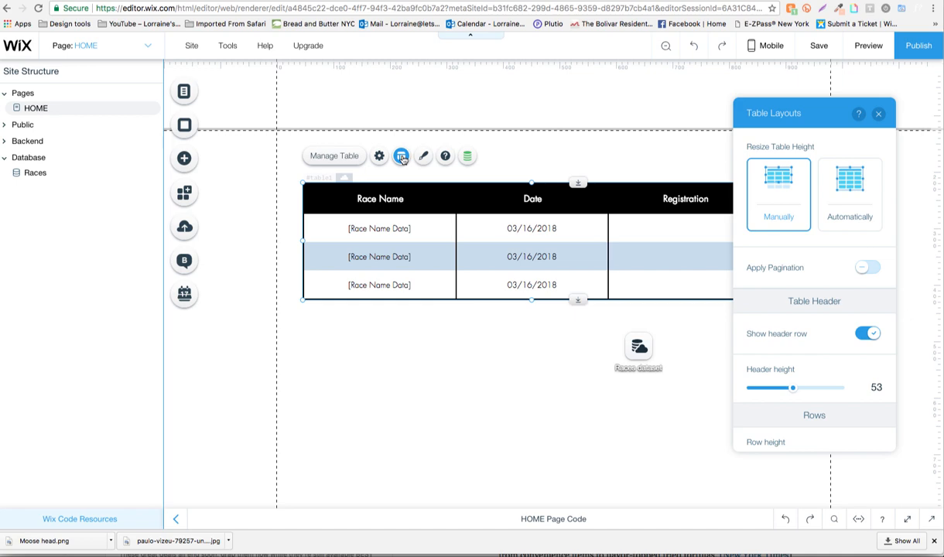
{"action": "scroll", "coordinate": [782, 371], "scroll_direction": "down", "scroll_amount": 4}
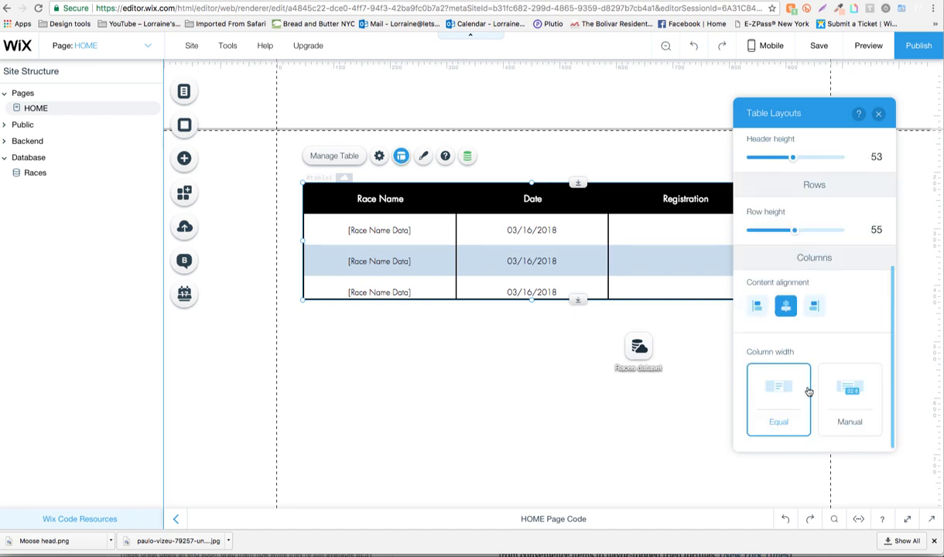
{"action": "left_click", "coordinate": [849, 390]}
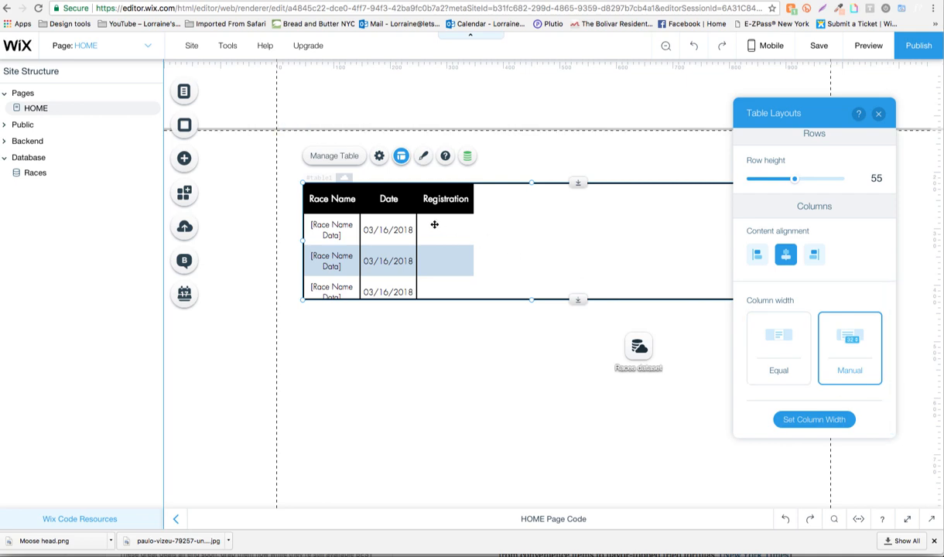
Set the Race Name, Date and Registration column widths to 250 px each
{"action": "left_click", "coordinate": [822, 419]}
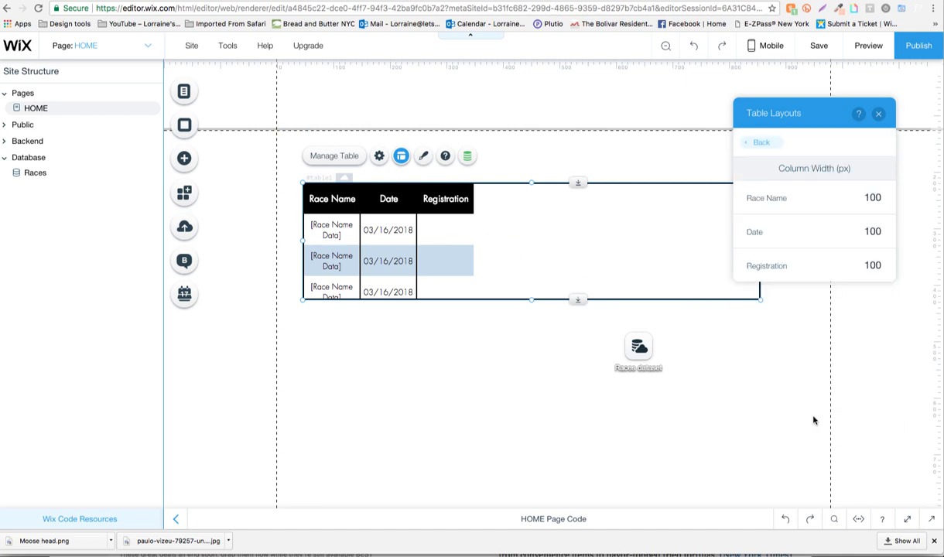
{"action": "left_click", "coordinate": [889, 199]}
{"action": "type", "text": "250"}
{"action": "left_click", "coordinate": [869, 230]}
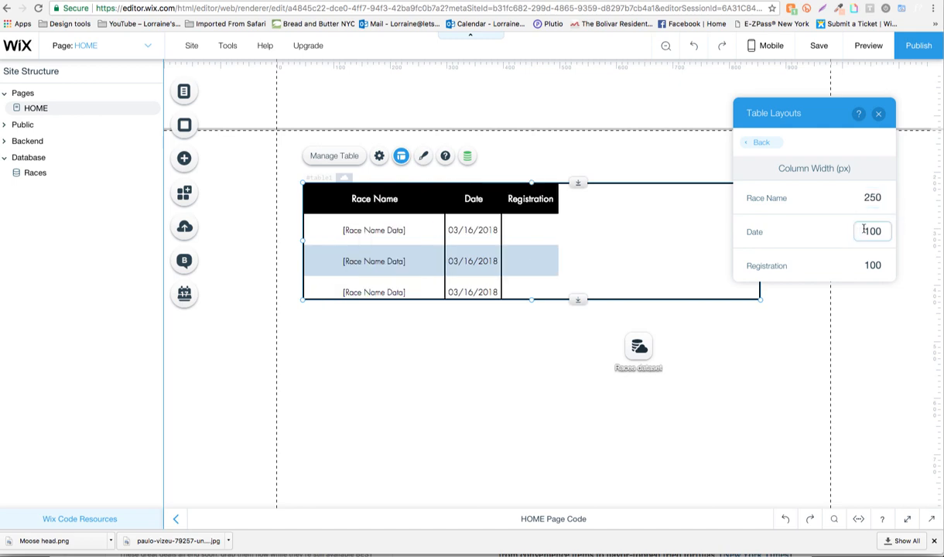
{"action": "type", "text": "50"}
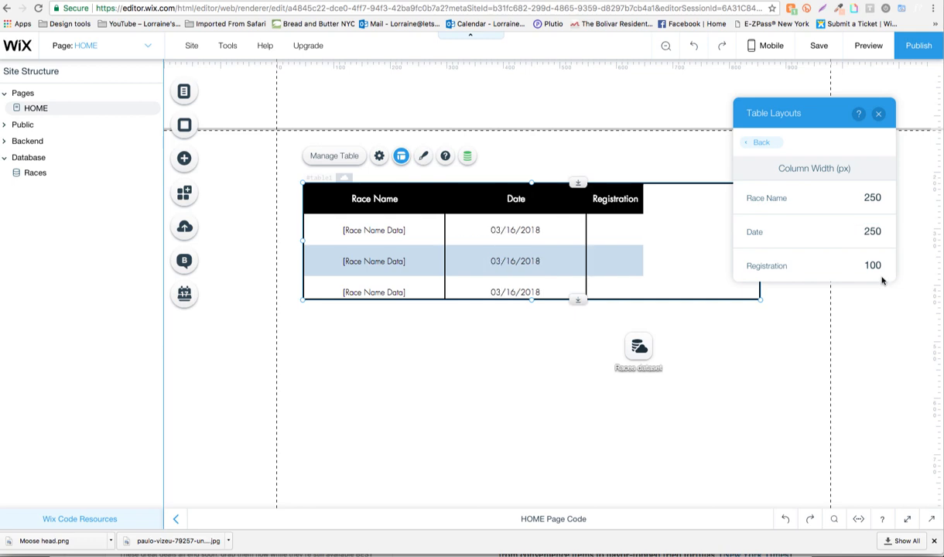
{"action": "left_click", "coordinate": [873, 265]}
{"action": "type", "text": "250"}
{"action": "left_click", "coordinate": [873, 308]}
Narrow the table's frame to fit its three columns, shift it slightly toward the page's center, and preview the page
{"action": "left_click", "coordinate": [759, 238]}
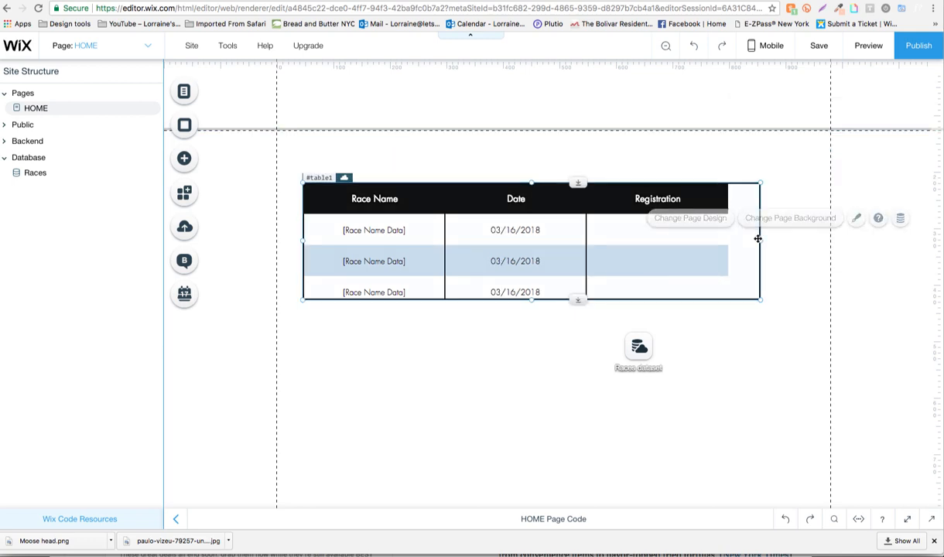
{"action": "left_click_drag", "start_coordinate": [754, 241], "coordinate": [727, 240]}
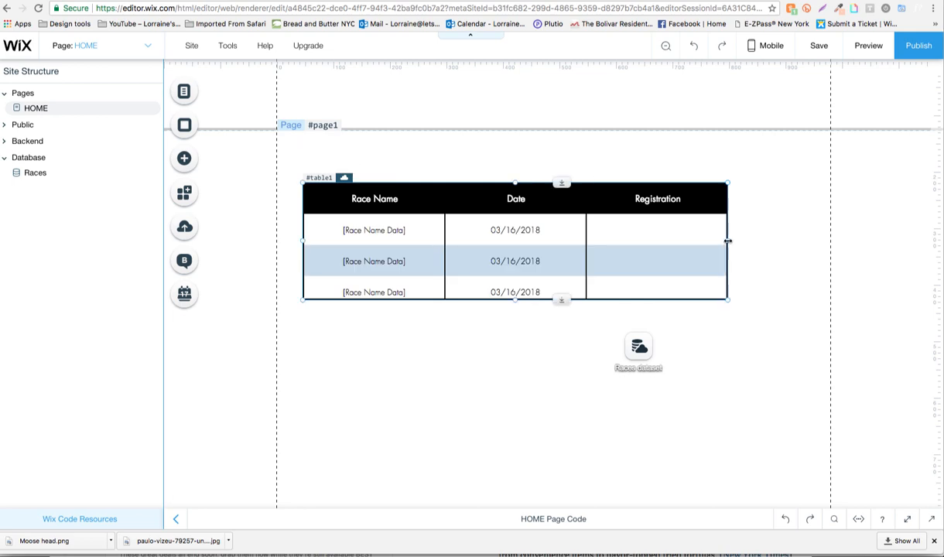
{"action": "left_click", "coordinate": [501, 347]}
{"action": "left_click_drag", "start_coordinate": [572, 187], "coordinate": [580, 192]}
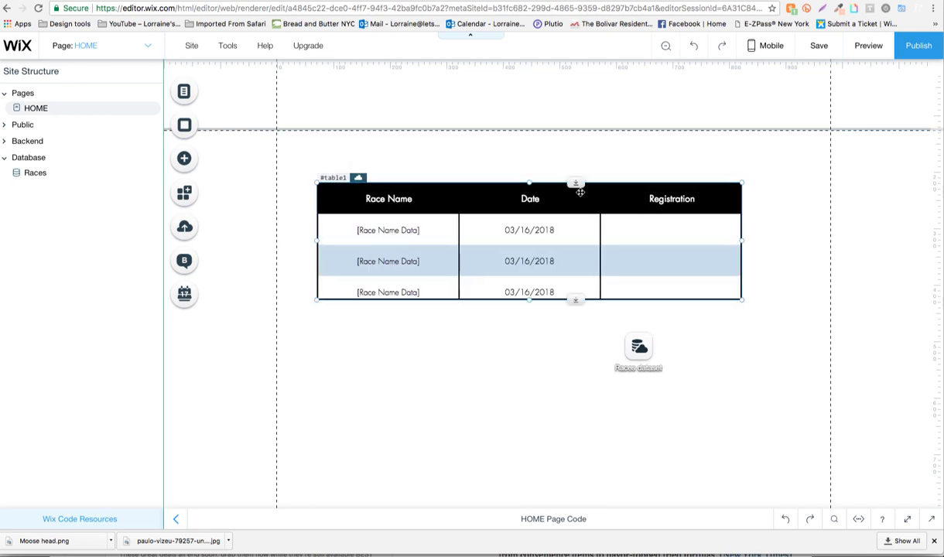
{"action": "left_click", "coordinate": [868, 45]}
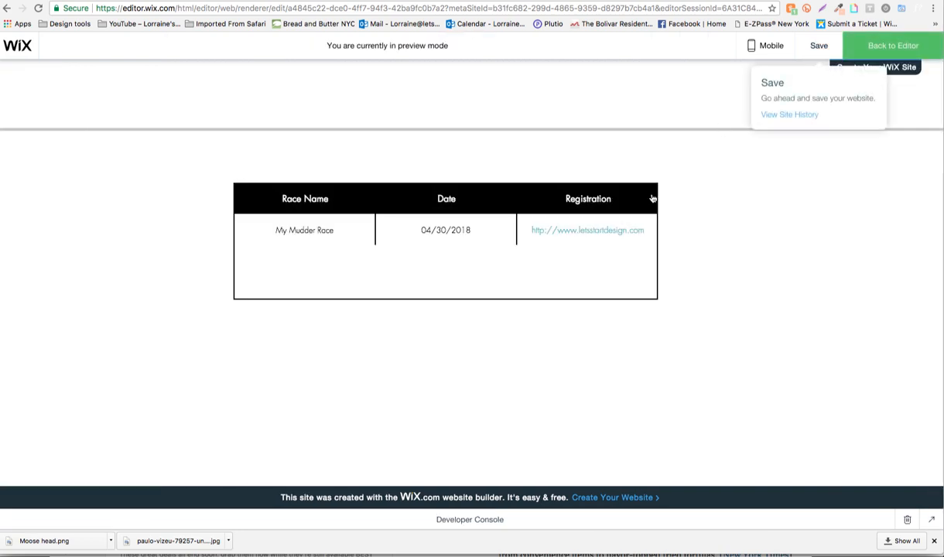